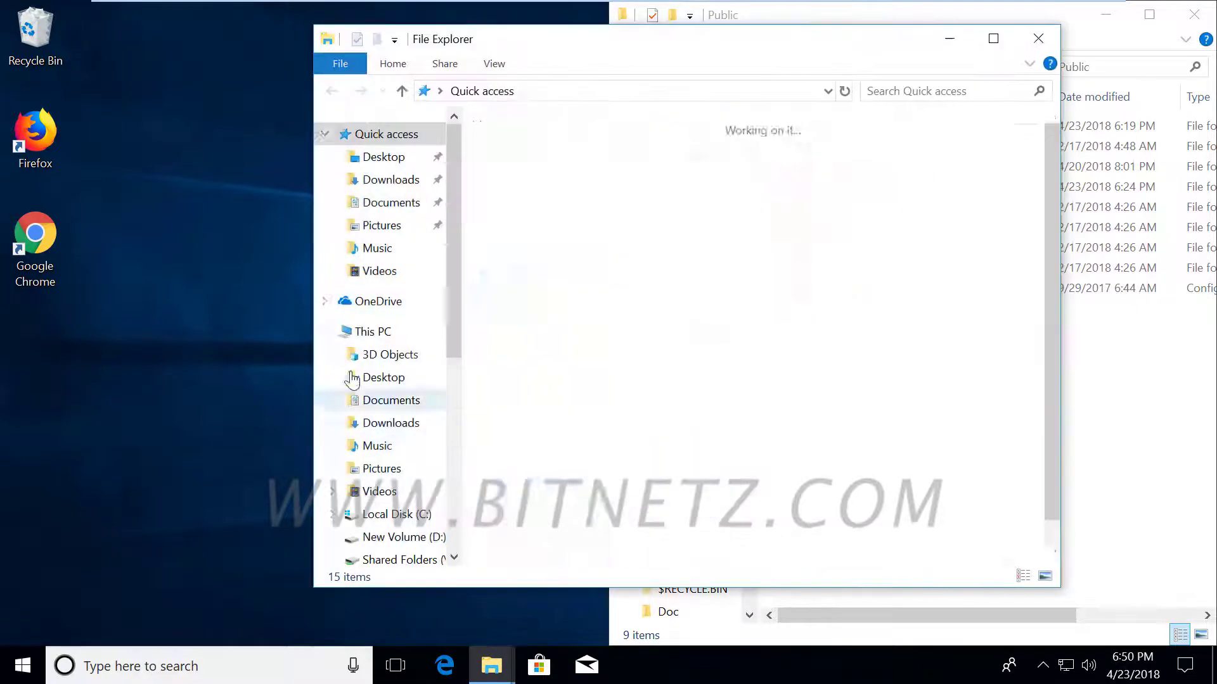
# Open C:\Users\BITNETZ in File Explorer and snap that window to the left half.
pyautogui.click(382, 332)
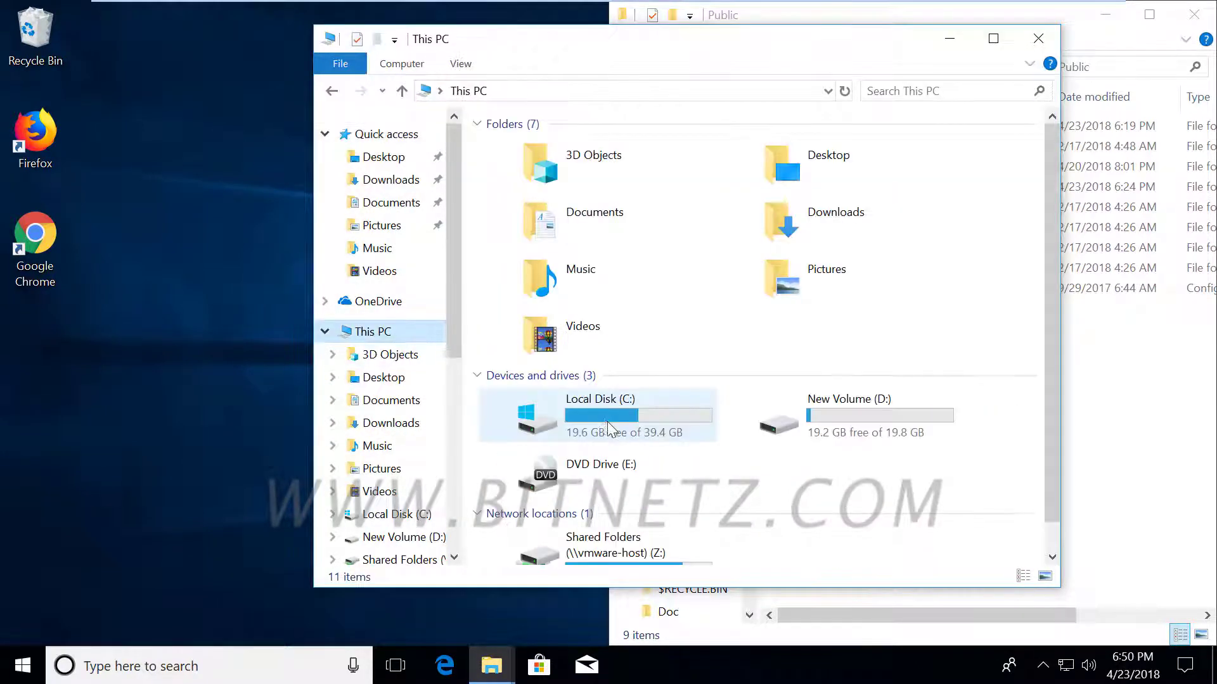
pyautogui.doubleClick(557, 406)
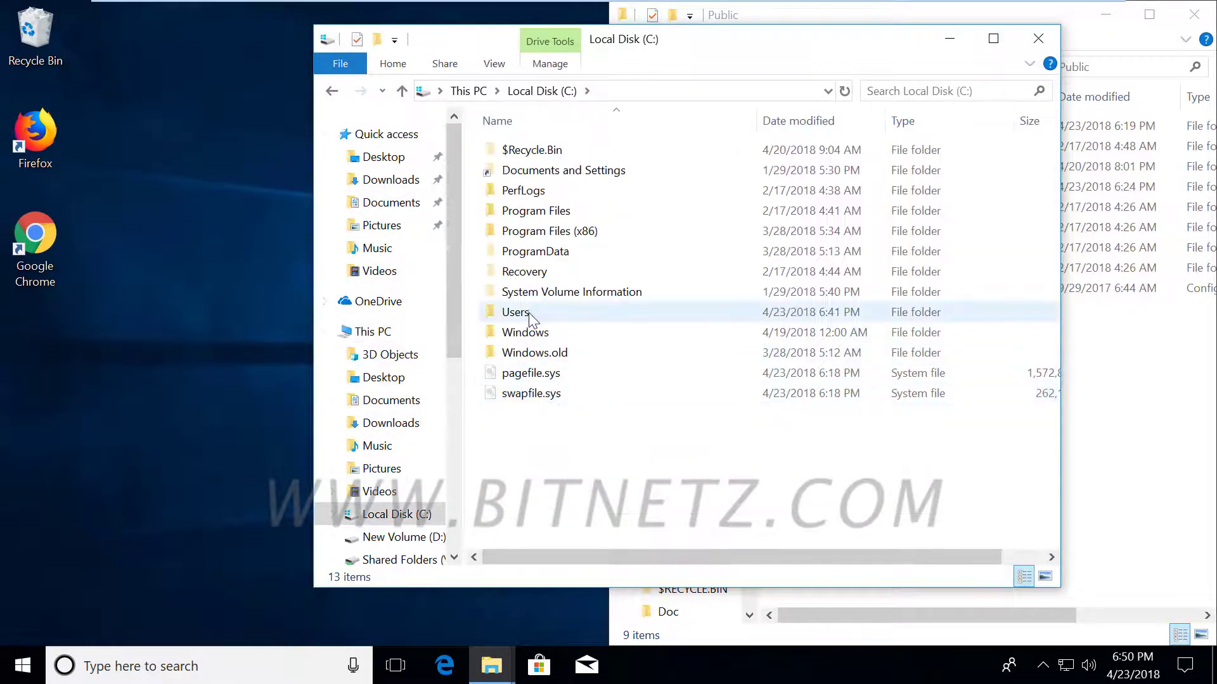
pyautogui.doubleClick(523, 313)
pyautogui.doubleClick(539, 190)
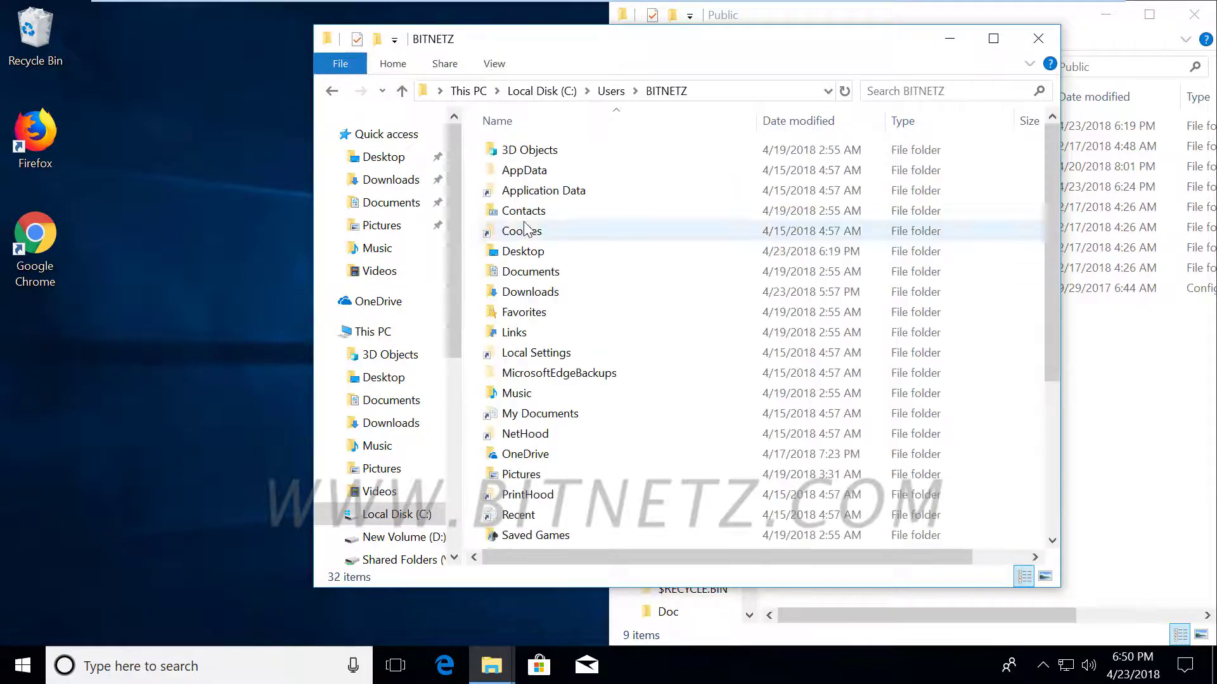
pyautogui.moveTo(630, 49); pyautogui.dragTo(1, 190)
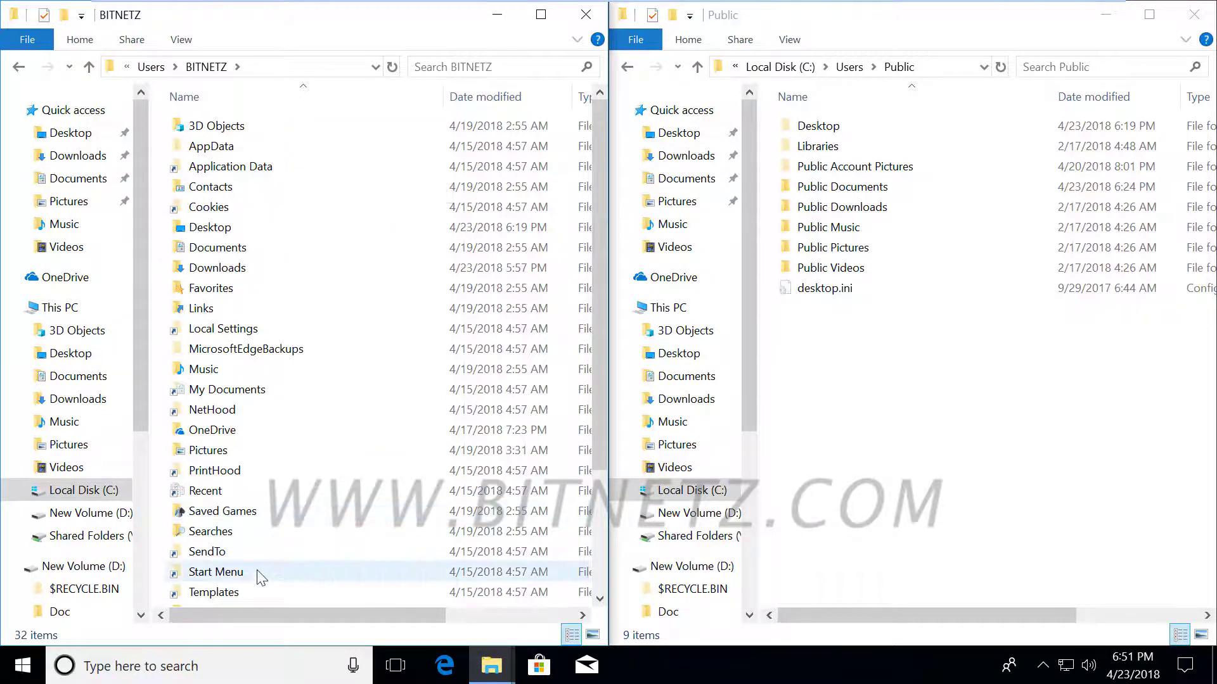
pyautogui.click(996, 461)
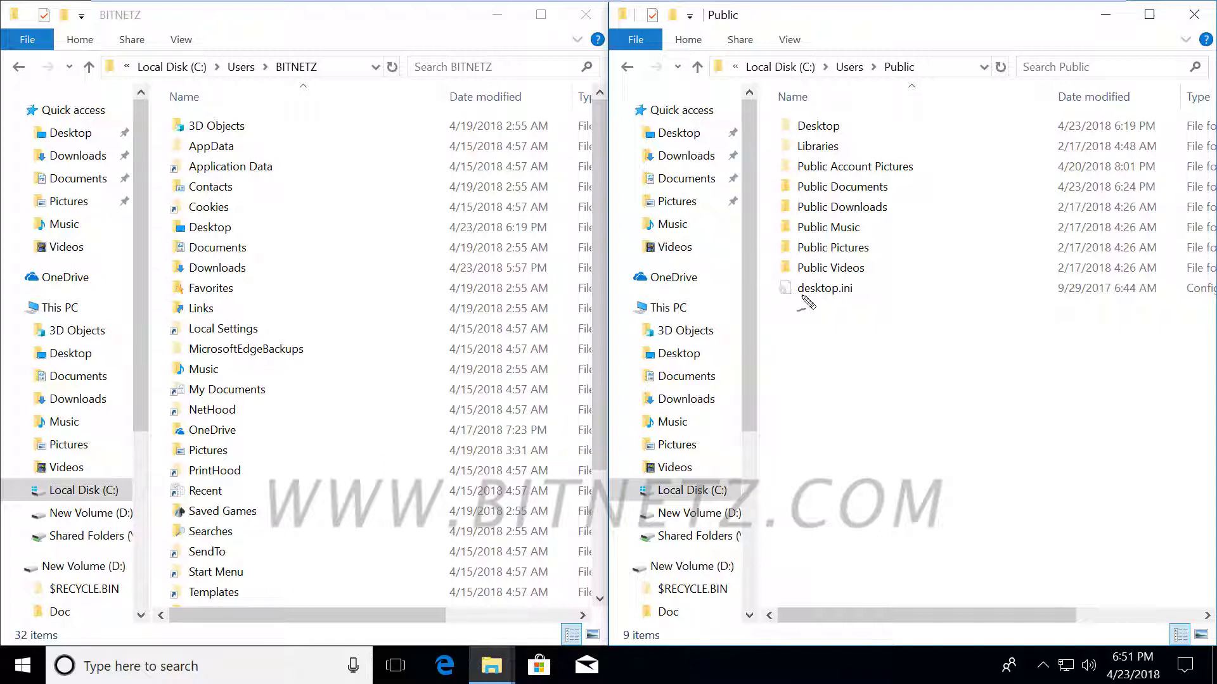
pyautogui.moveTo(830, 331)
pyautogui.mouseDown()
pyautogui.moveTo(863, 378)
pyautogui.moveTo(837, 412)
pyautogui.moveTo(1038, 416)
pyautogui.mouseUp()
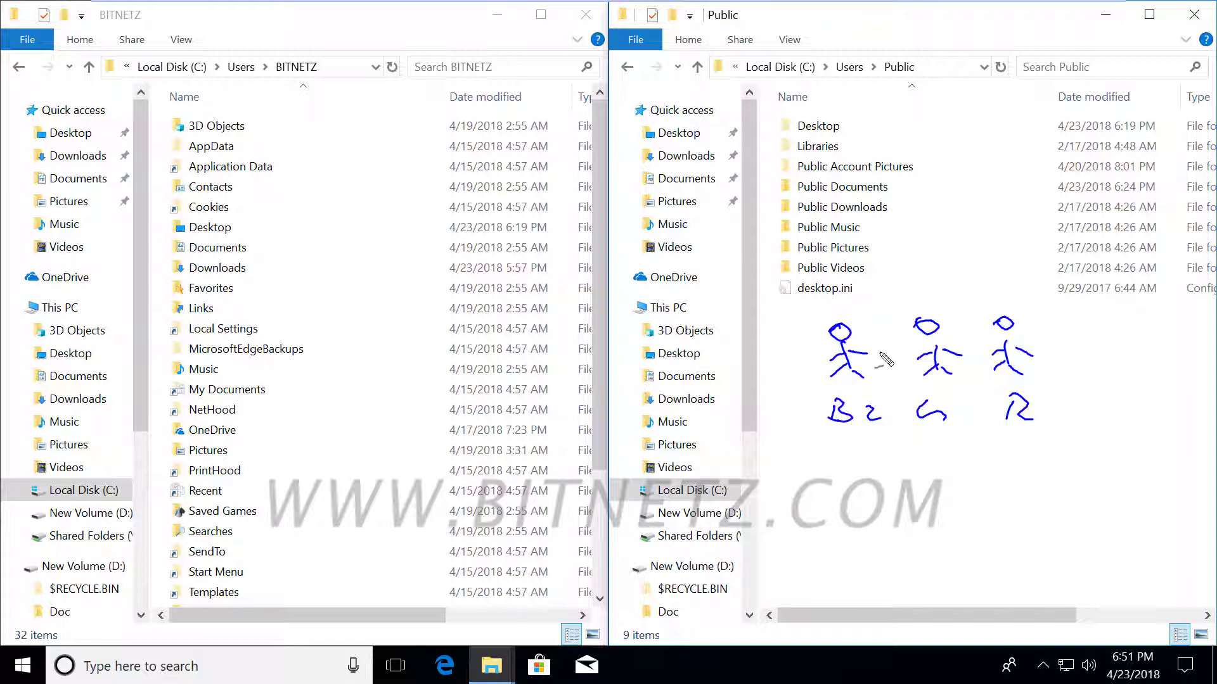
pyautogui.moveTo(823, 357); pyautogui.dragTo(300, 246)
pyautogui.moveTo(315, 234)
pyautogui.mouseDown()
pyautogui.moveTo(289, 254)
pyautogui.moveTo(338, 260)
pyautogui.mouseUp()
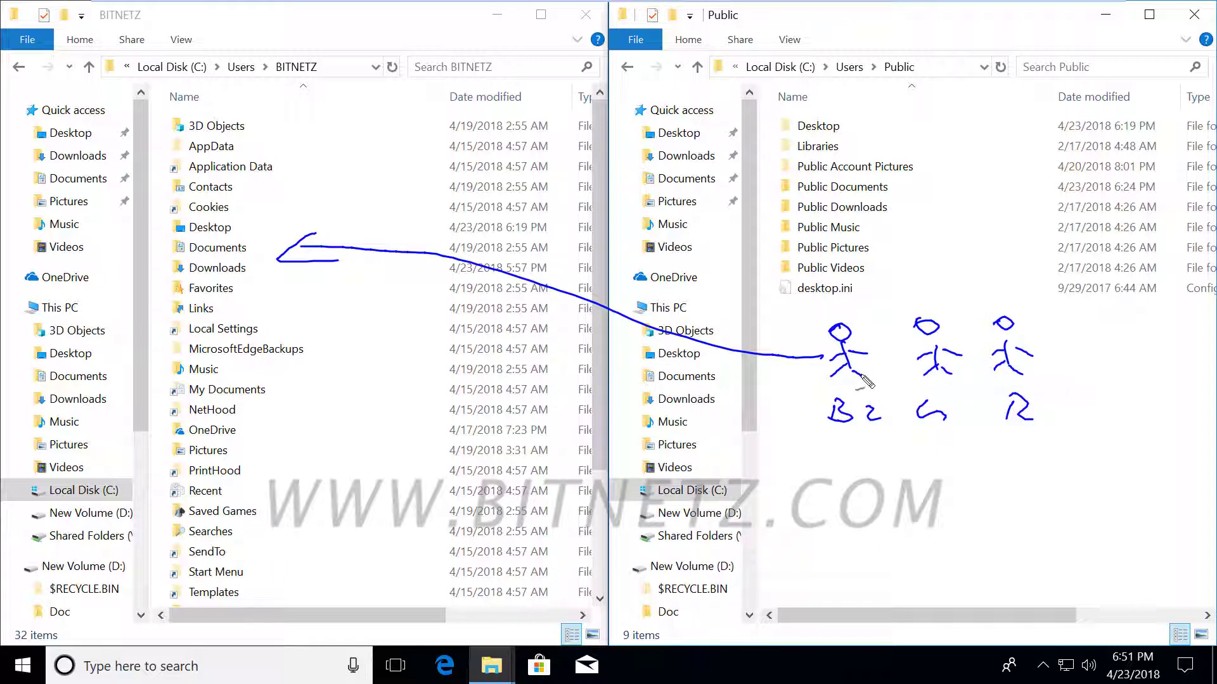
pyautogui.click(923, 388)
pyautogui.moveTo(910, 438); pyautogui.dragTo(1055, 438)
pyautogui.moveTo(873, 222)
pyautogui.mouseDown()
pyautogui.moveTo(879, 232)
pyautogui.moveTo(907, 219)
pyautogui.mouseUp()
pyautogui.moveTo(885, 241)
pyautogui.mouseDown()
pyautogui.moveTo(889, 252)
pyautogui.moveTo(924, 242)
pyautogui.mouseUp()
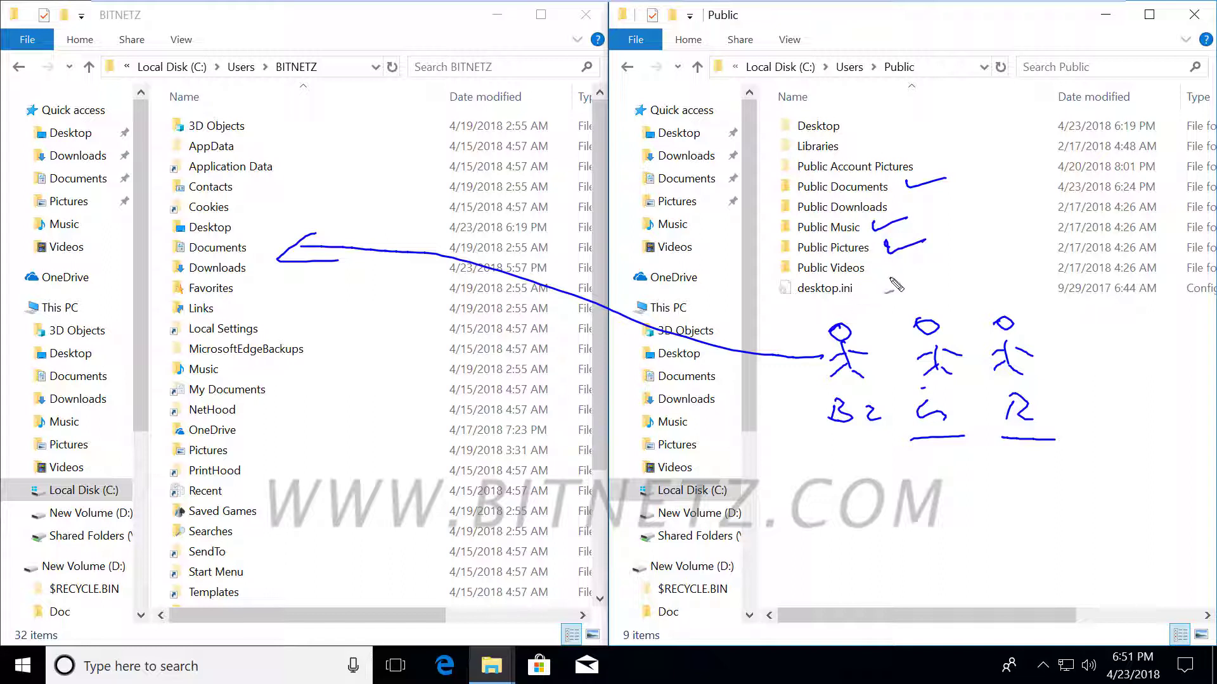
pyautogui.moveTo(838, 324)
pyautogui.mouseDown()
pyautogui.moveTo(861, 277)
pyautogui.moveTo(930, 305)
pyautogui.moveTo(987, 295)
pyautogui.mouseUp()
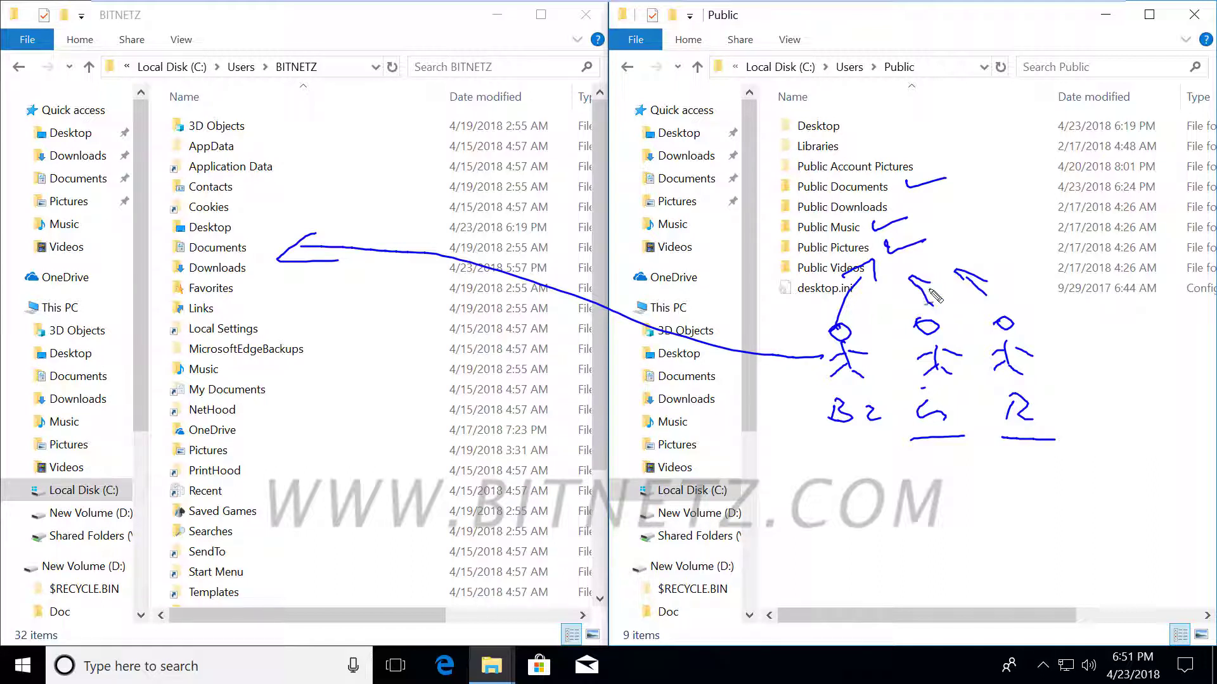
pyautogui.moveTo(879, 81); pyautogui.dragTo(930, 82)
pyautogui.moveTo(850, 452); pyautogui.dragTo(1072, 454)
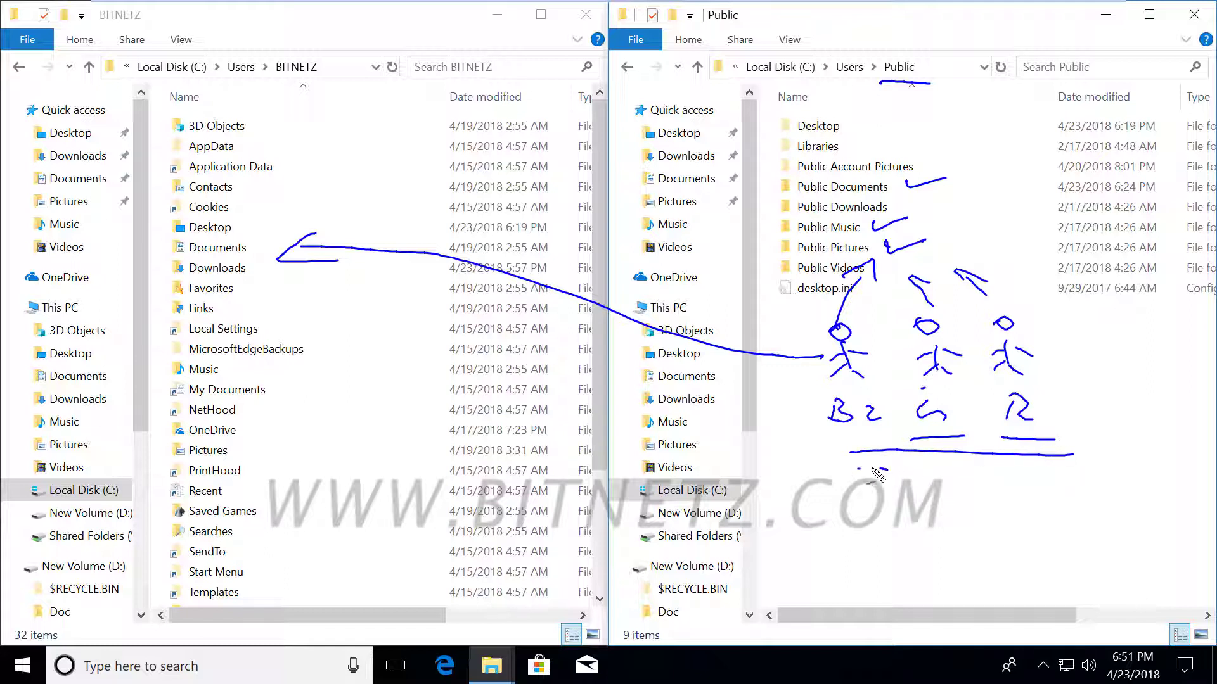
pyautogui.moveTo(857, 469); pyautogui.dragTo(1082, 469)
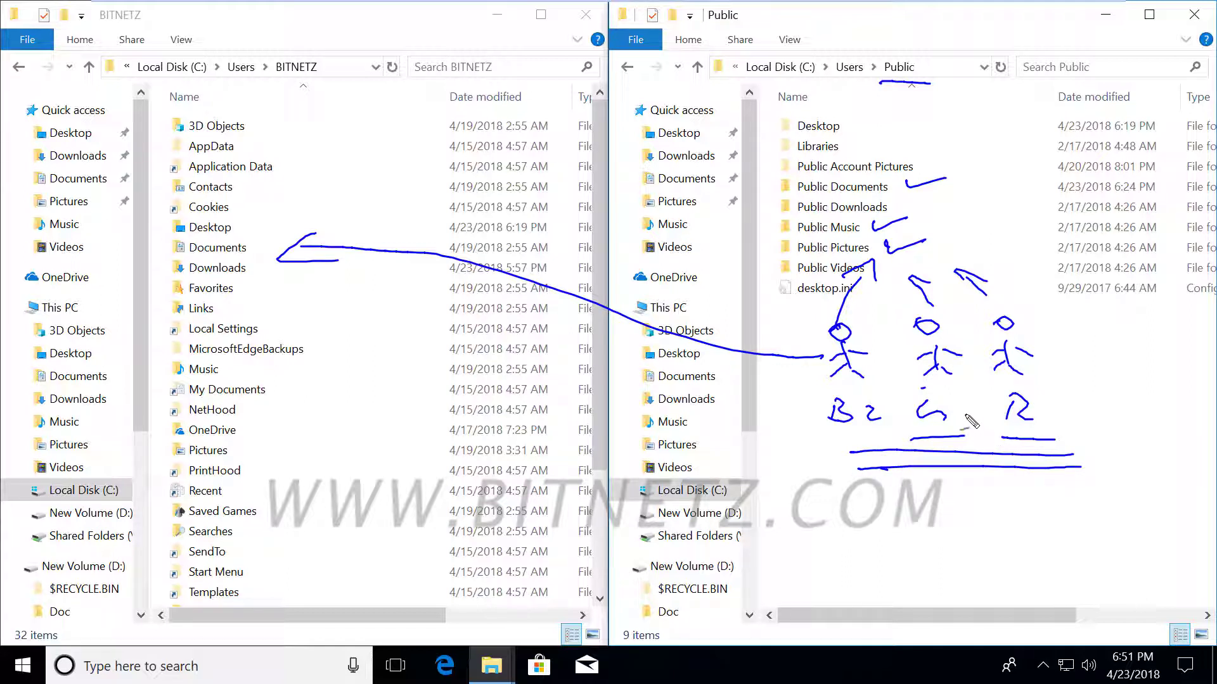
pyautogui.moveTo(944, 402); pyautogui.dragTo(945, 410)
# Clear the ink annotations and close the Public and BITNETZ folder windows.
pyautogui.press('Escape')
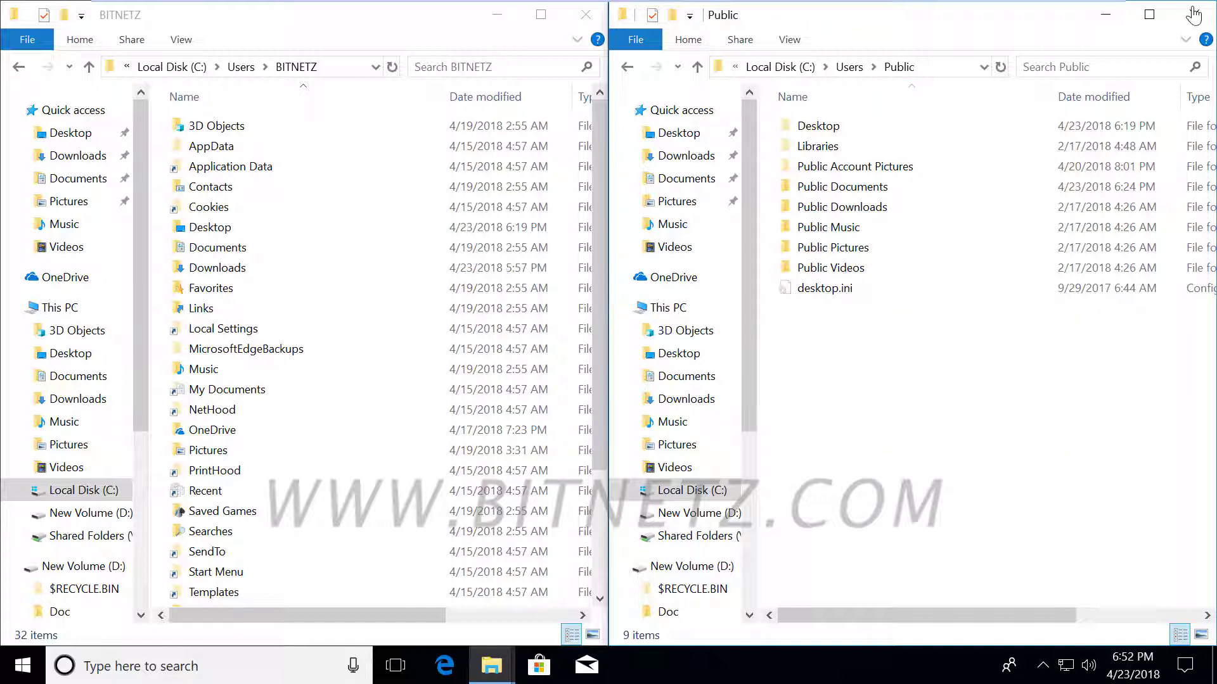
pyautogui.click(1193, 14)
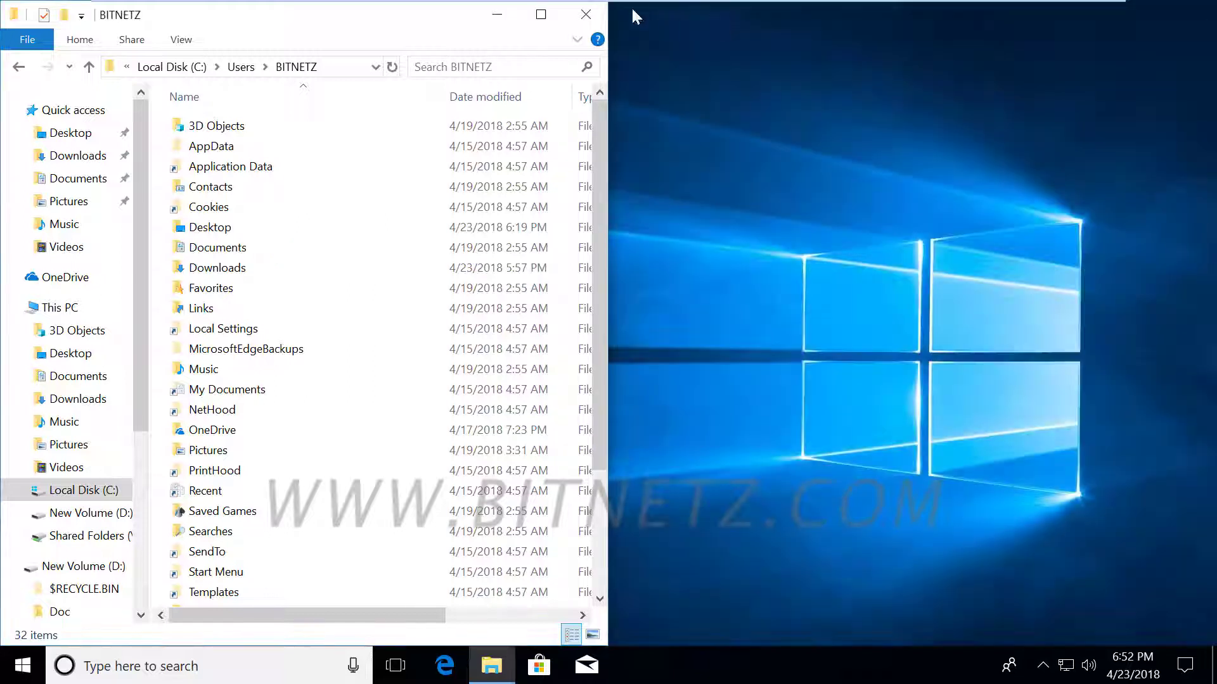
pyautogui.click(585, 14)
# Find Control Panel through taskbar search, open User Accounts, and snap it to the right half.
pyautogui.click(111, 667)
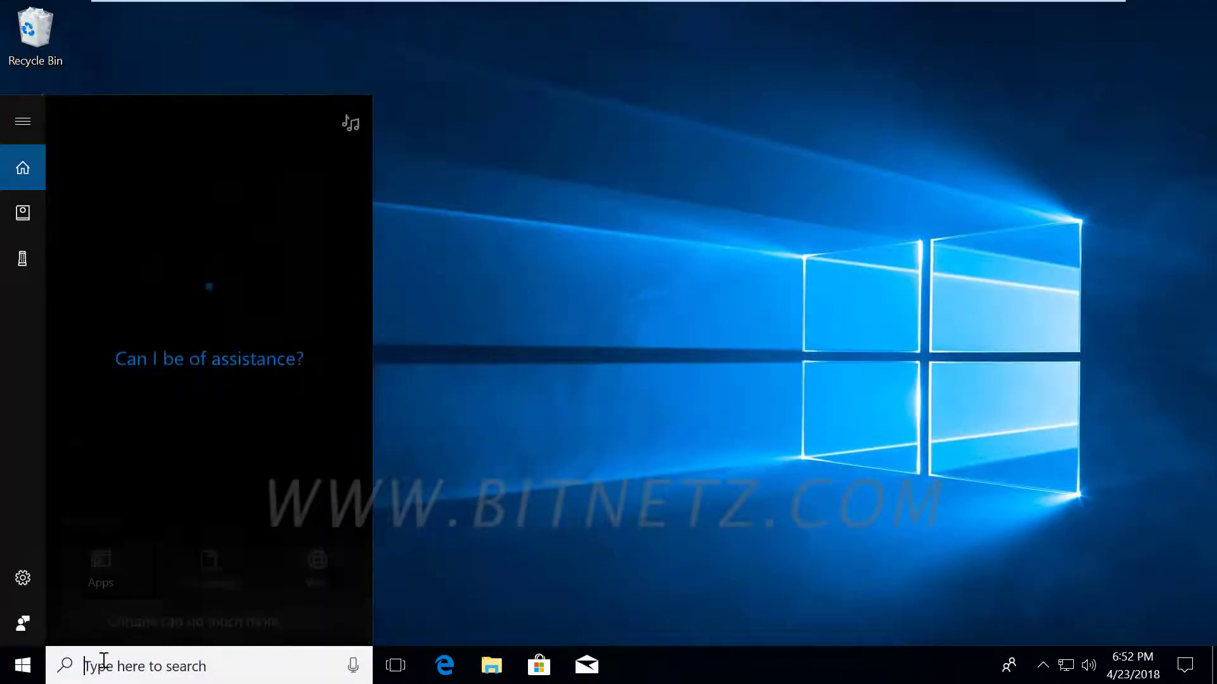
pyautogui.write('qon')
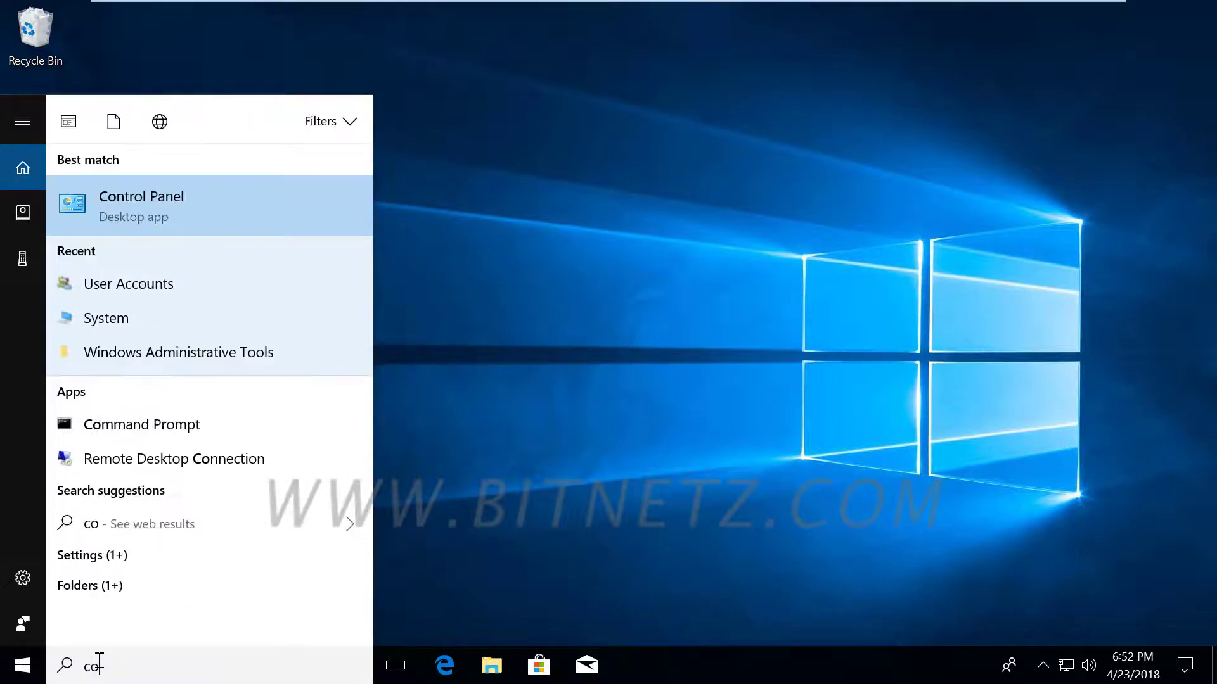
pyautogui.click(158, 194)
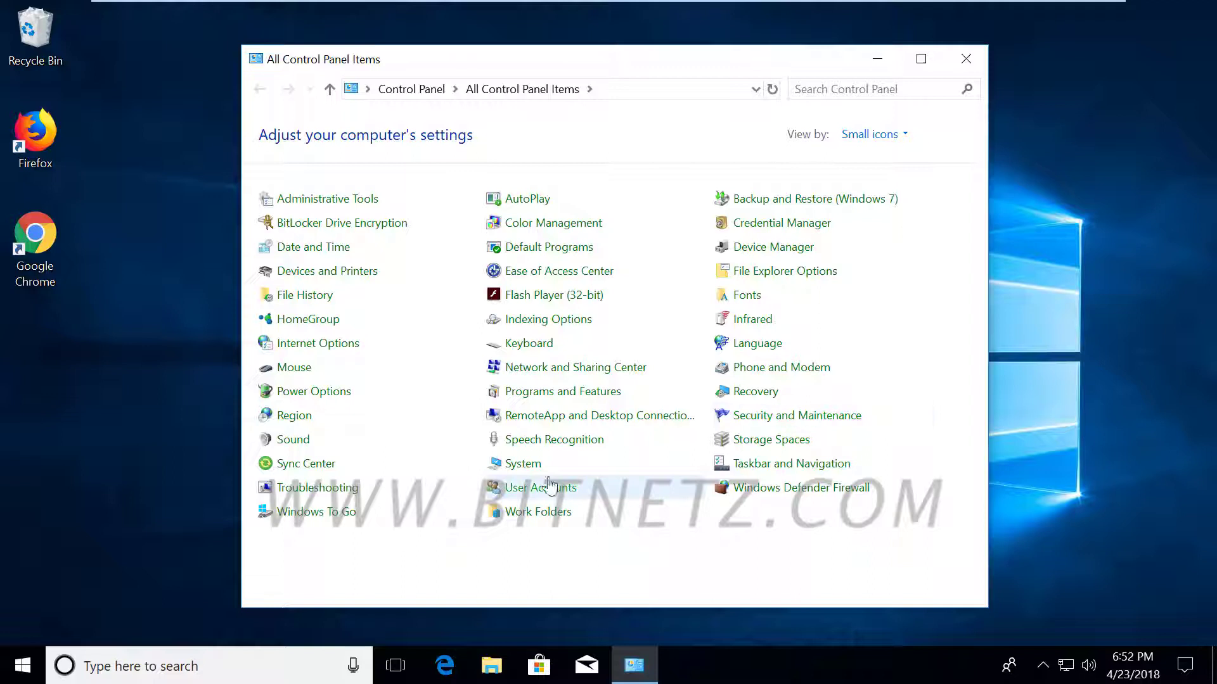
pyautogui.click(544, 489)
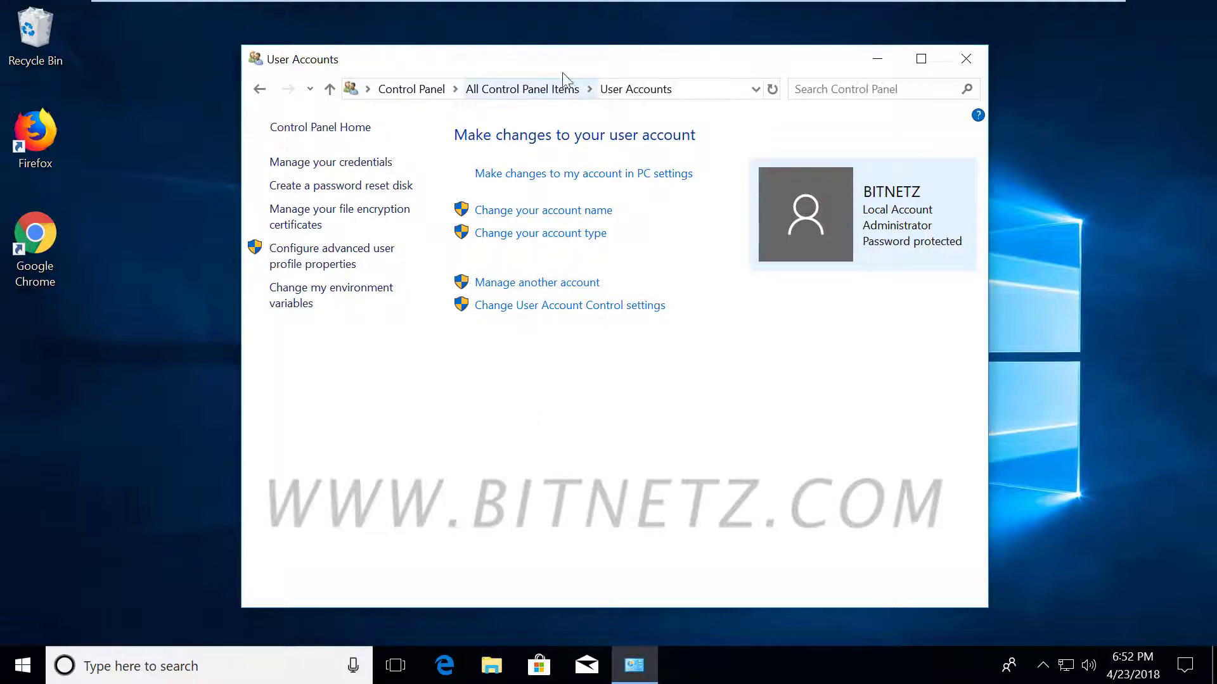
pyautogui.moveTo(549, 61); pyautogui.dragTo(1214, 89)
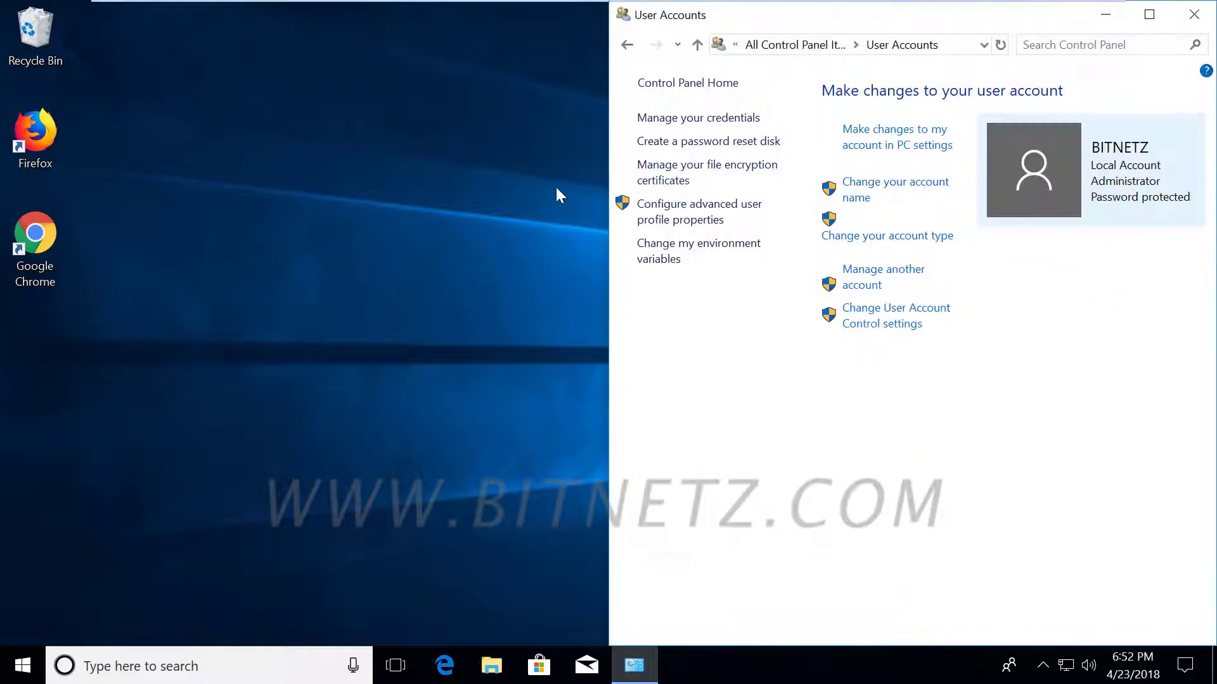
# Open Settings > Accounts > Your info to view the local administrator account.
pyautogui.click(23, 668)
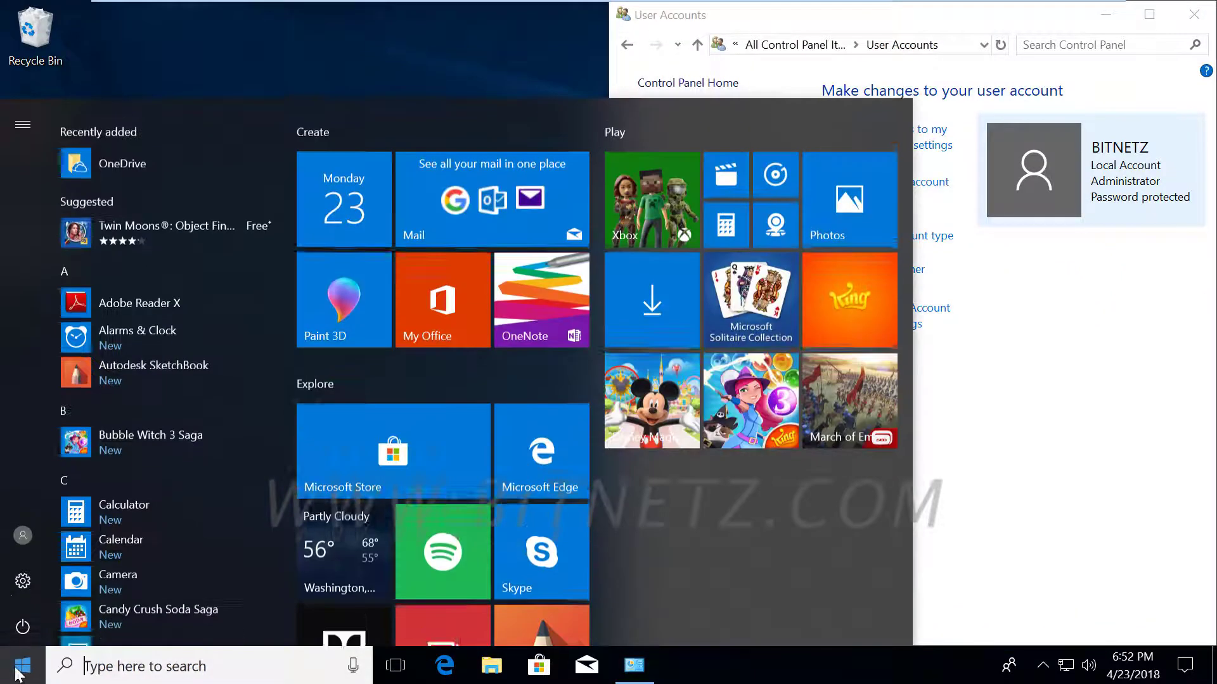
pyautogui.click(19, 580)
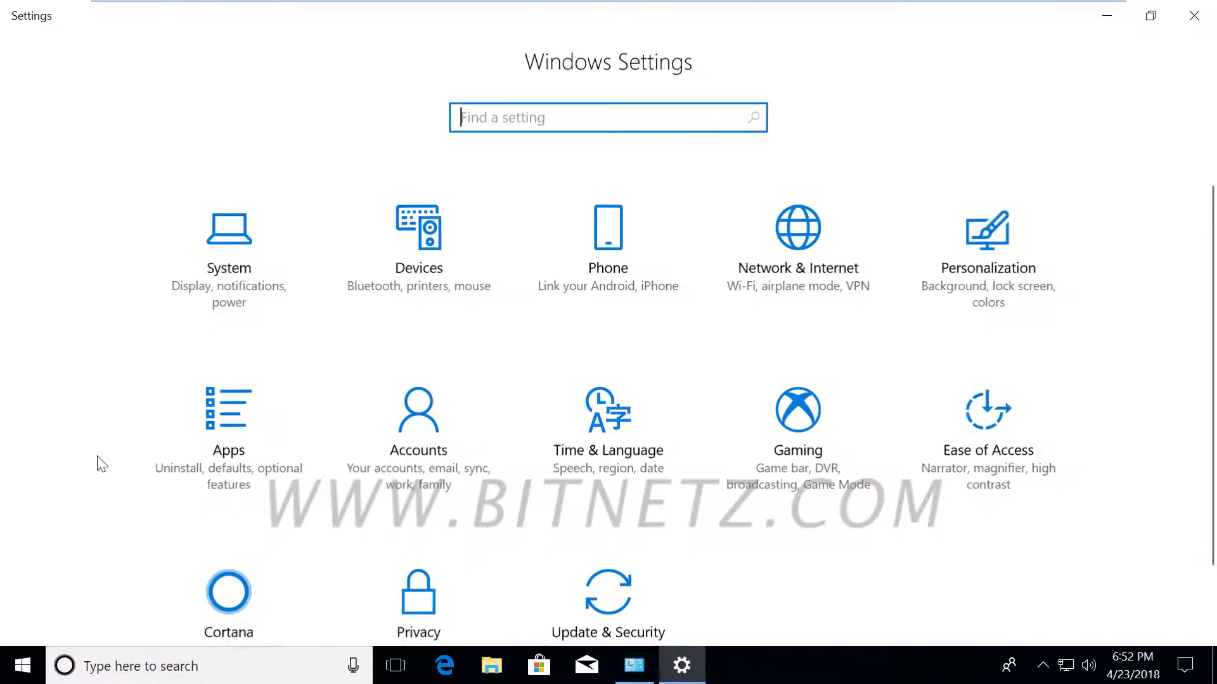
pyautogui.click(411, 436)
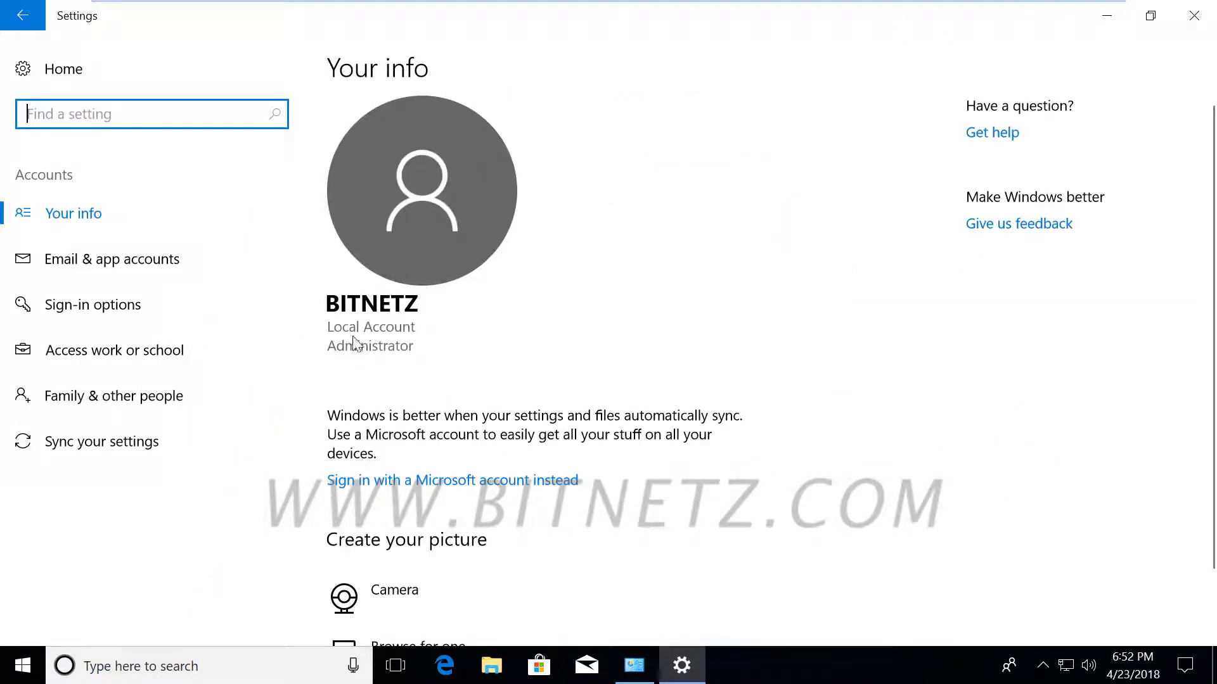
pyautogui.scroll(-1, 595, 519)
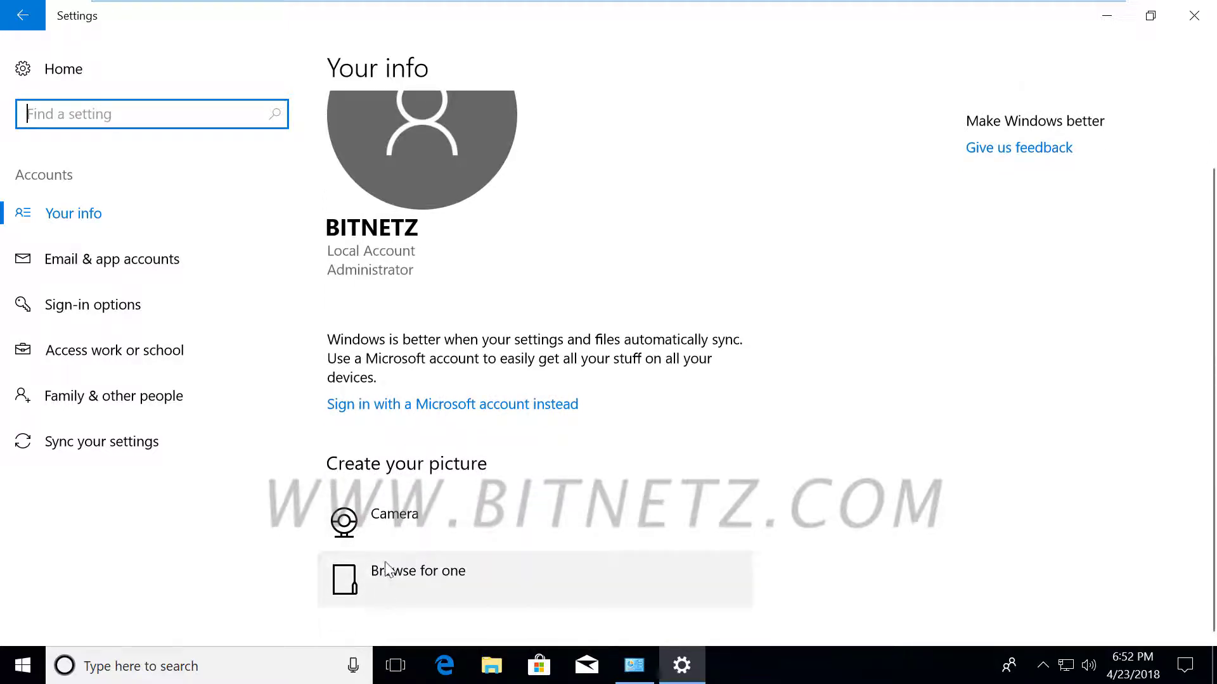
pyautogui.click(645, 670)
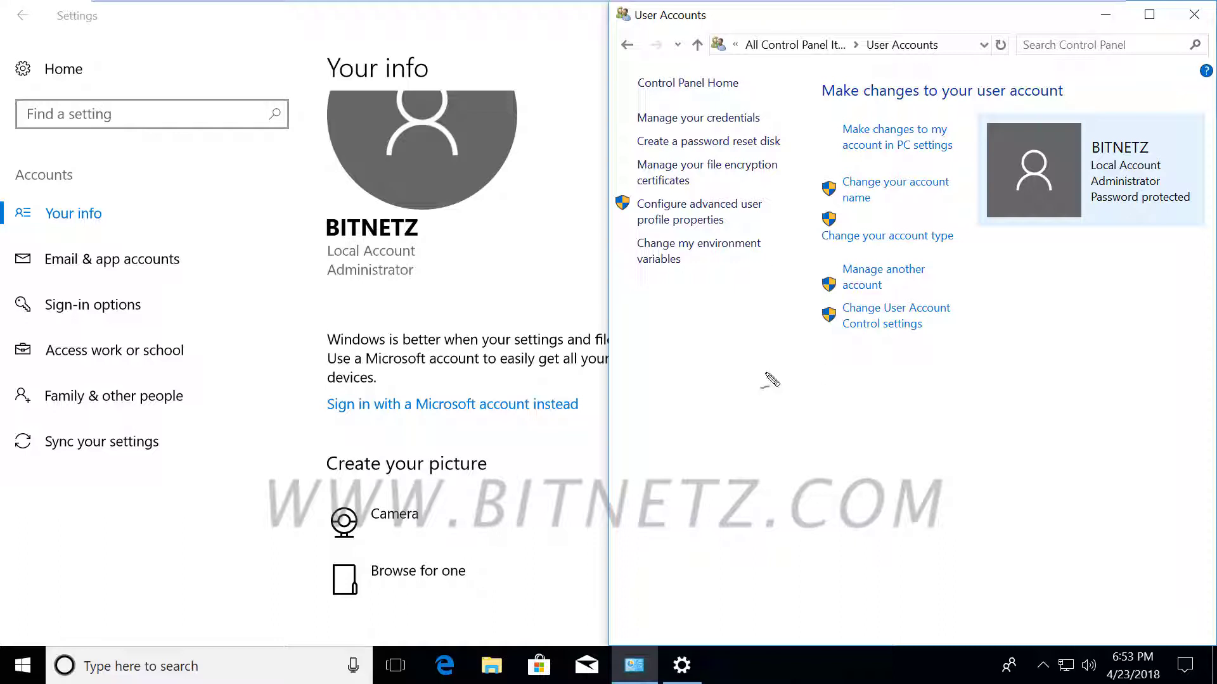
# Draw ink arrows linking User Accounts to Your info and the Microsoft account sign-in option, then clear them.
pyautogui.moveTo(824, 386)
pyautogui.mouseDown()
pyautogui.moveTo(458, 298)
pyautogui.moveTo(518, 303)
pyautogui.mouseUp()
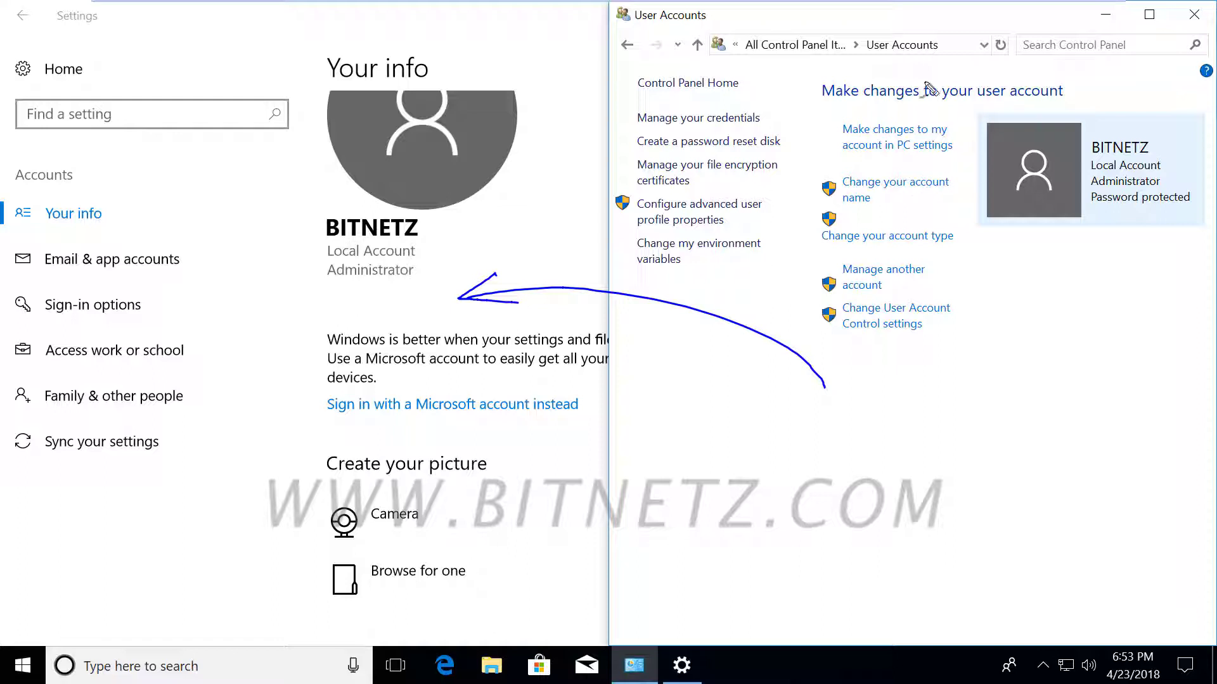
pyautogui.moveTo(870, 66); pyautogui.dragTo(952, 66)
pyautogui.moveTo(753, 424)
pyautogui.mouseDown()
pyautogui.moveTo(687, 407)
pyautogui.moveTo(500, 412)
pyautogui.moveTo(488, 436)
pyautogui.moveTo(583, 432)
pyautogui.mouseUp()
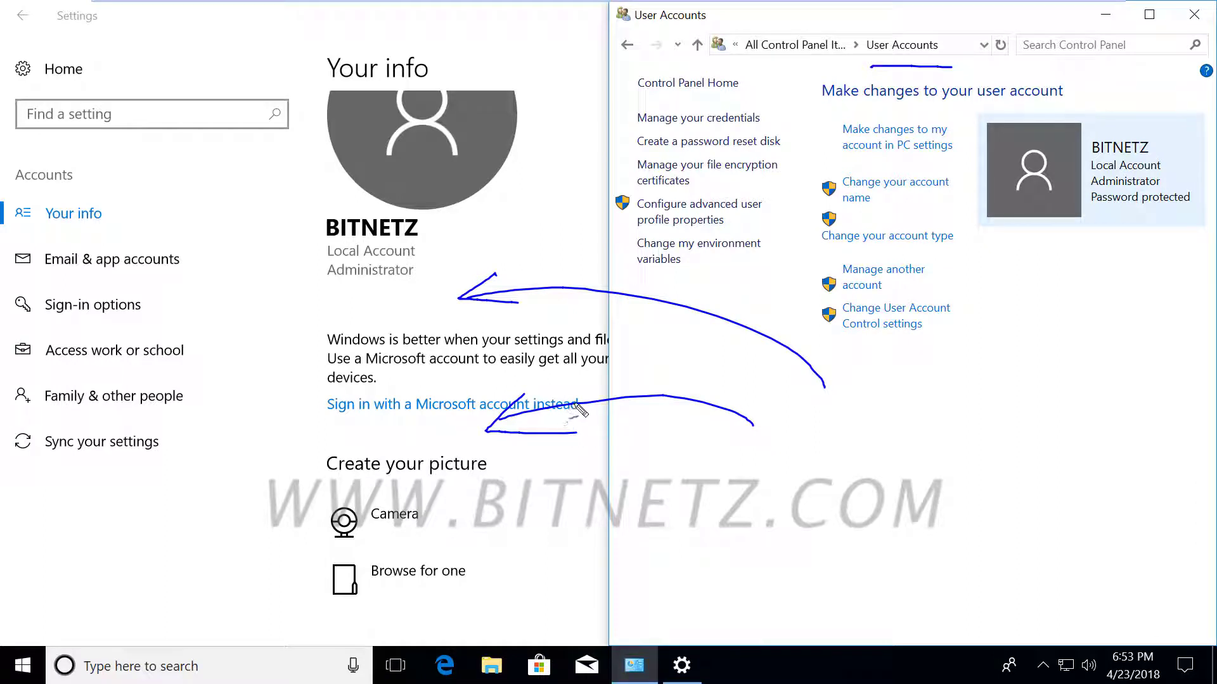
pyautogui.press('Escape')
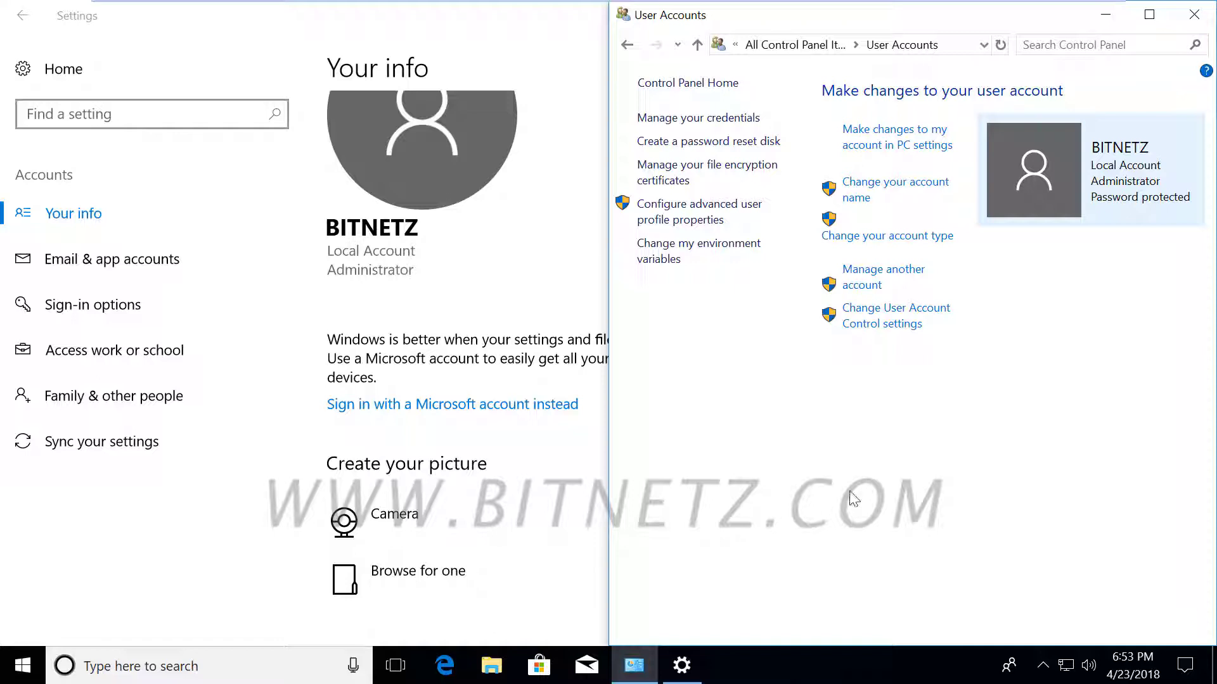
# In Manage Accounts, approve admin access, add a user account and choose to sign in without a Microsoft account.
pyautogui.click(859, 286)
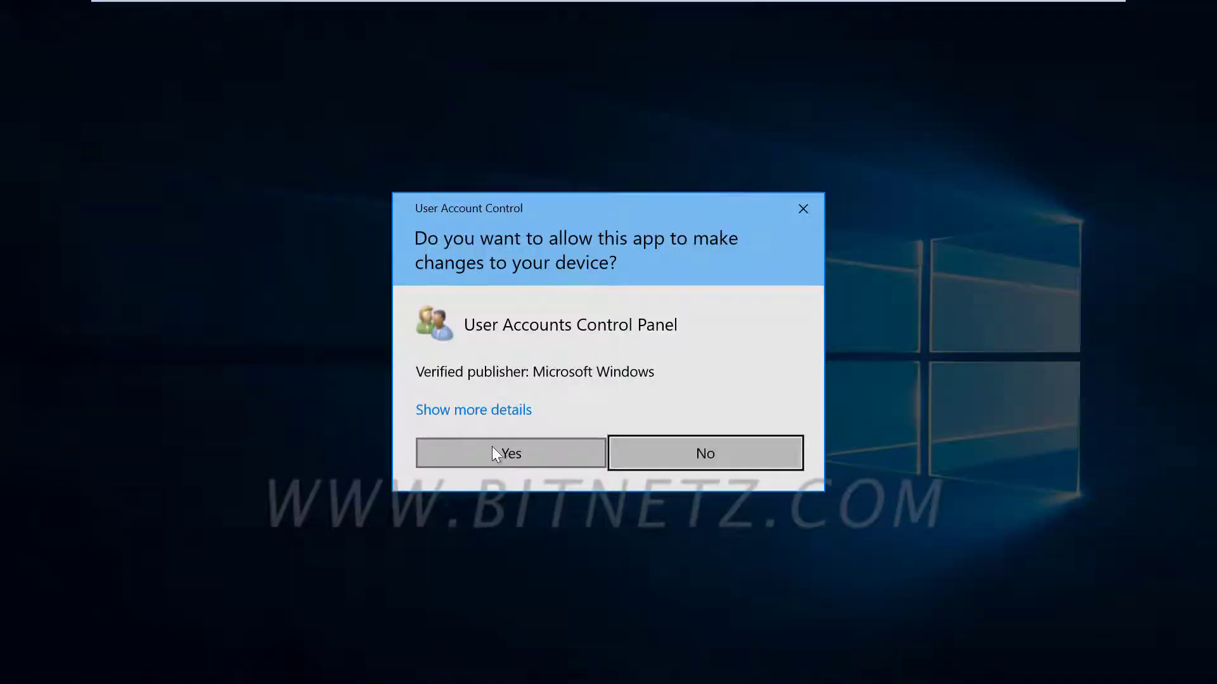
pyautogui.click(492, 446)
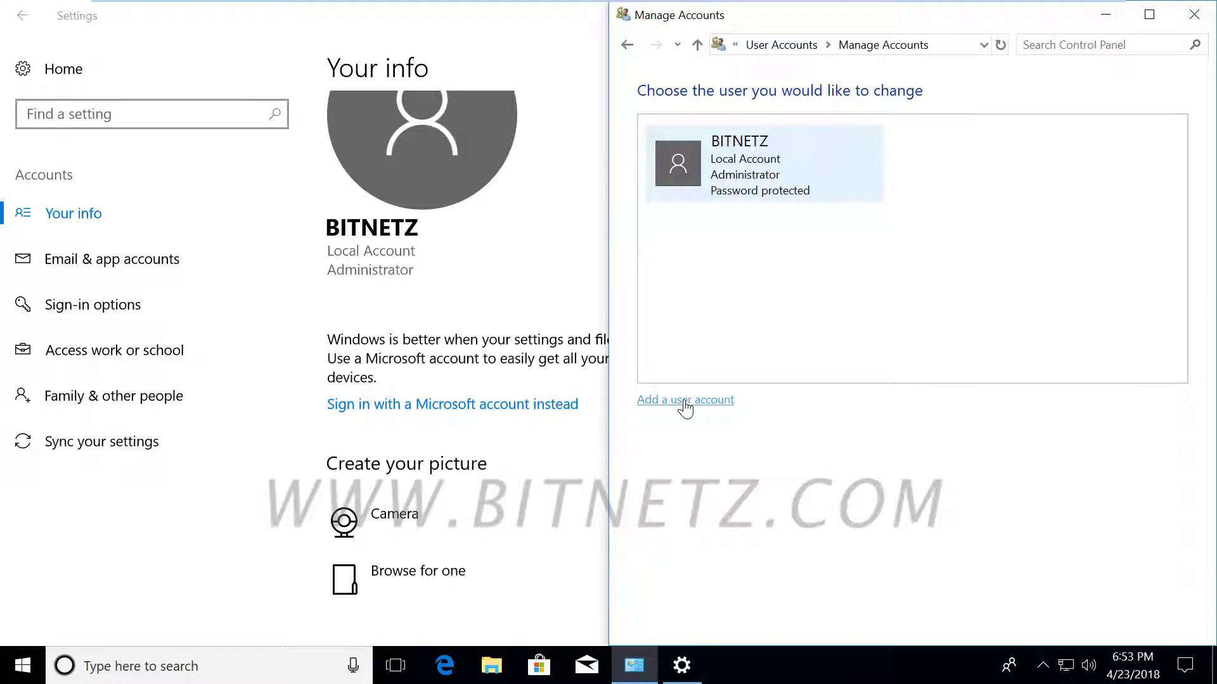
pyautogui.click(684, 401)
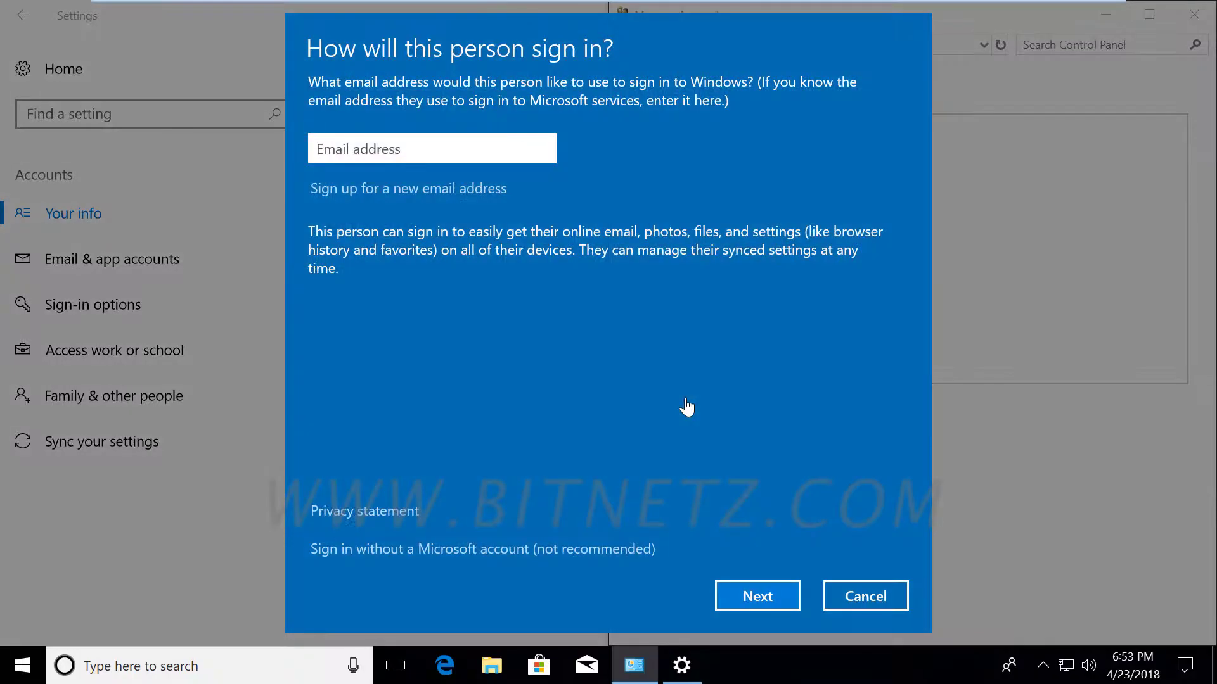
pyautogui.click(449, 549)
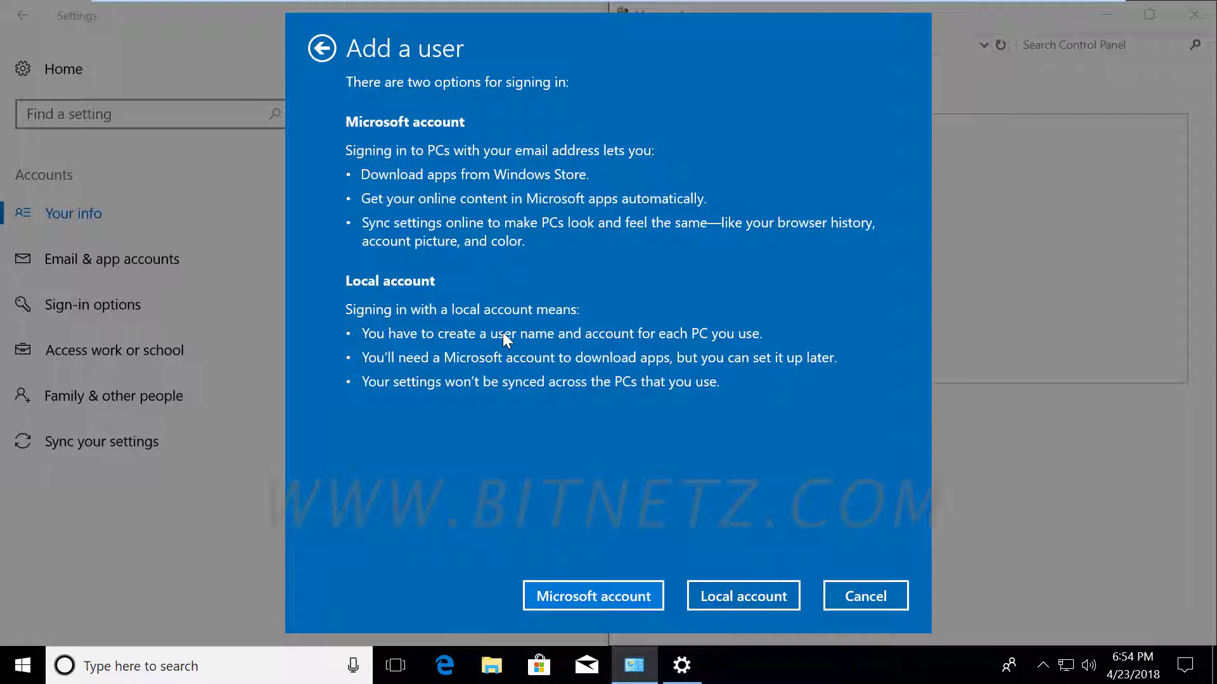
# Create the local account gopi with a password and a password hint.
pyautogui.click(754, 595)
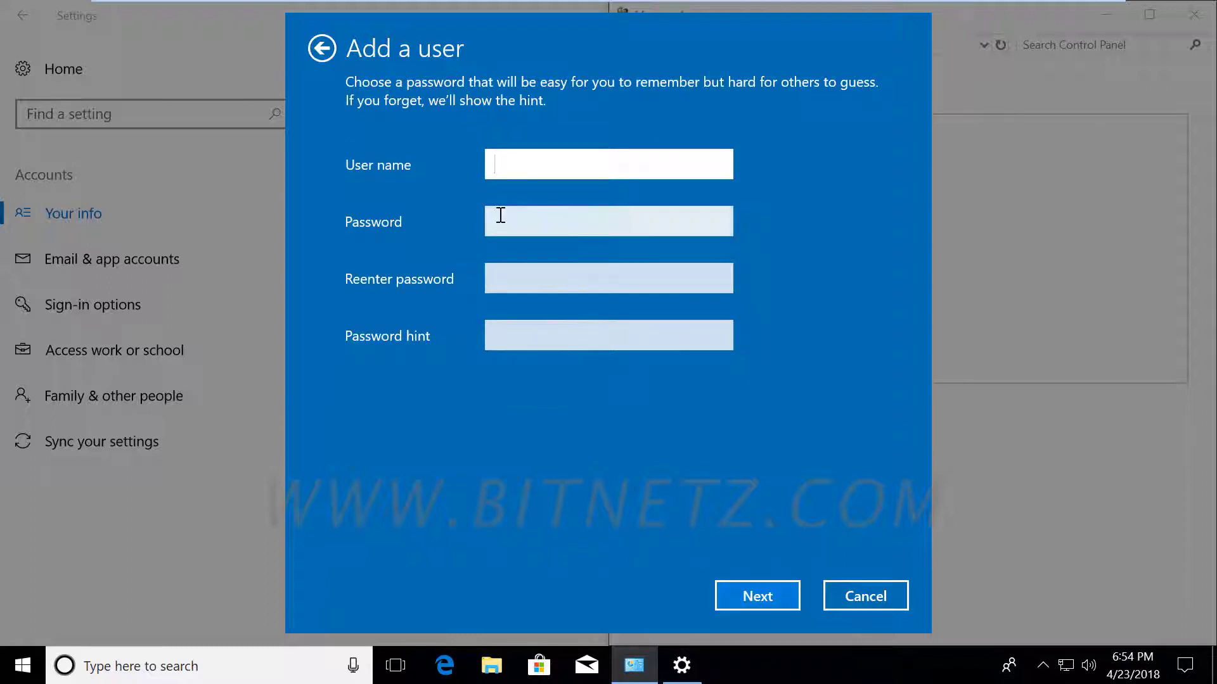
pyautogui.moveTo(340, 5)
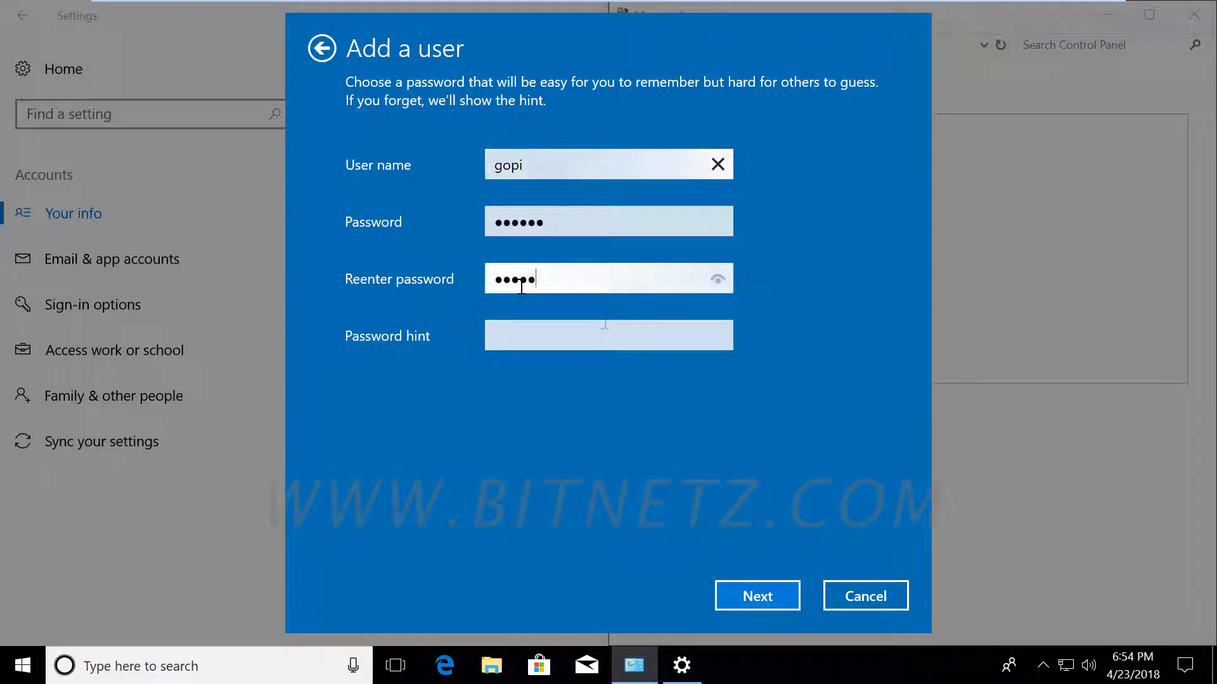
pyautogui.write('*')
pyautogui.click(520, 345)
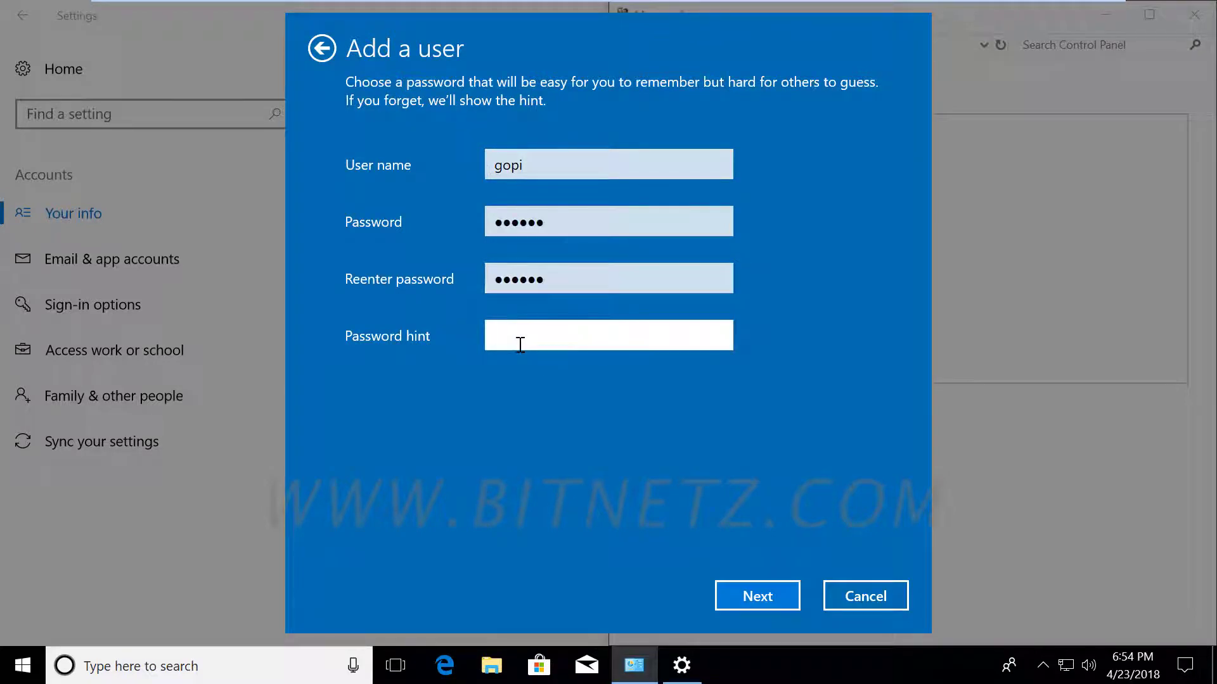
pyautogui.write('p')
pyautogui.click(759, 597)
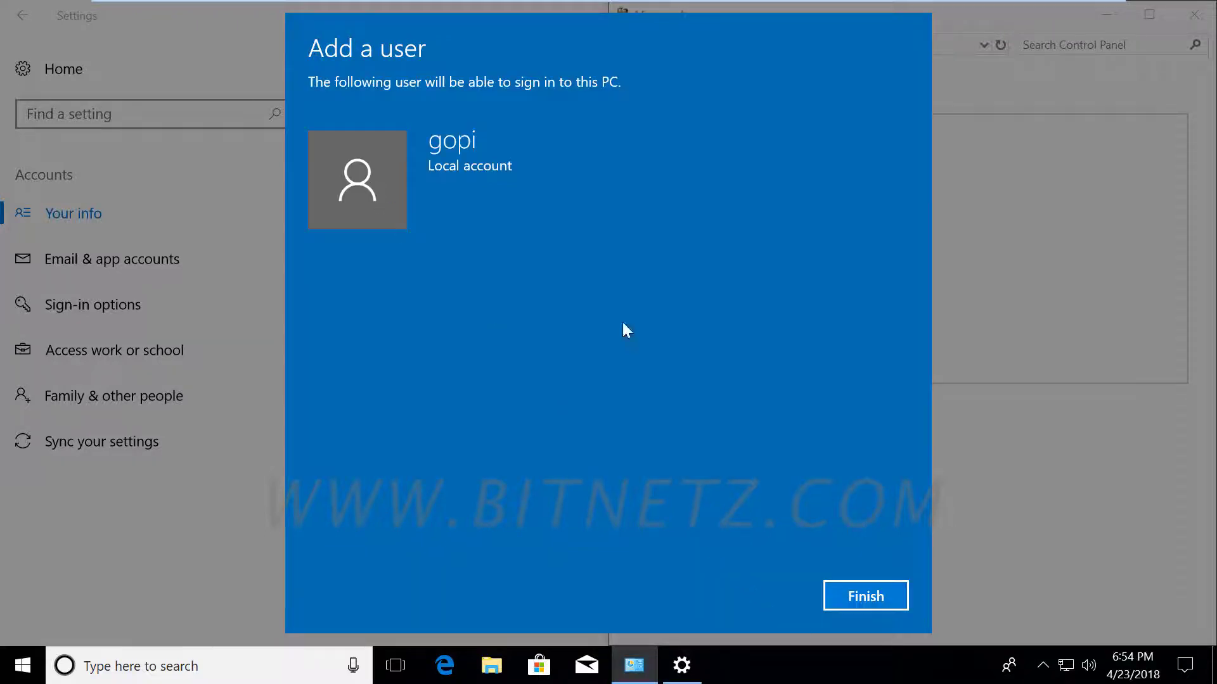
pyautogui.click(863, 596)
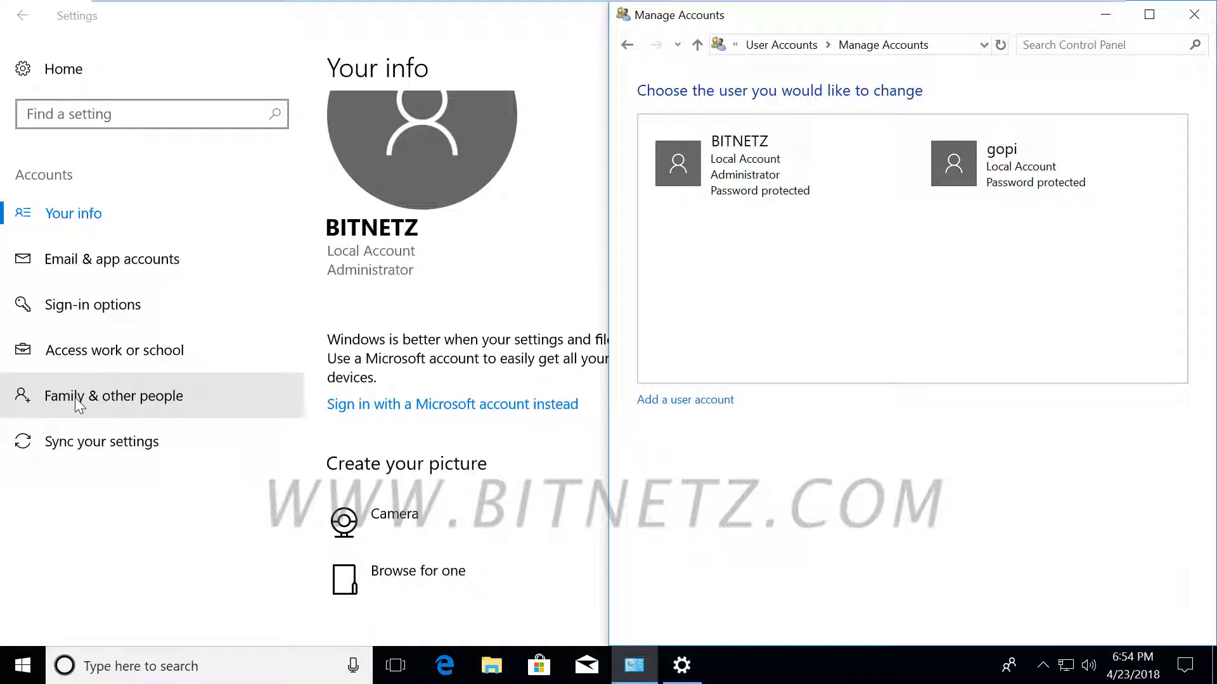
# In Family & other people, add someone else and say their sign-in information is unknown.
pyautogui.click(104, 400)
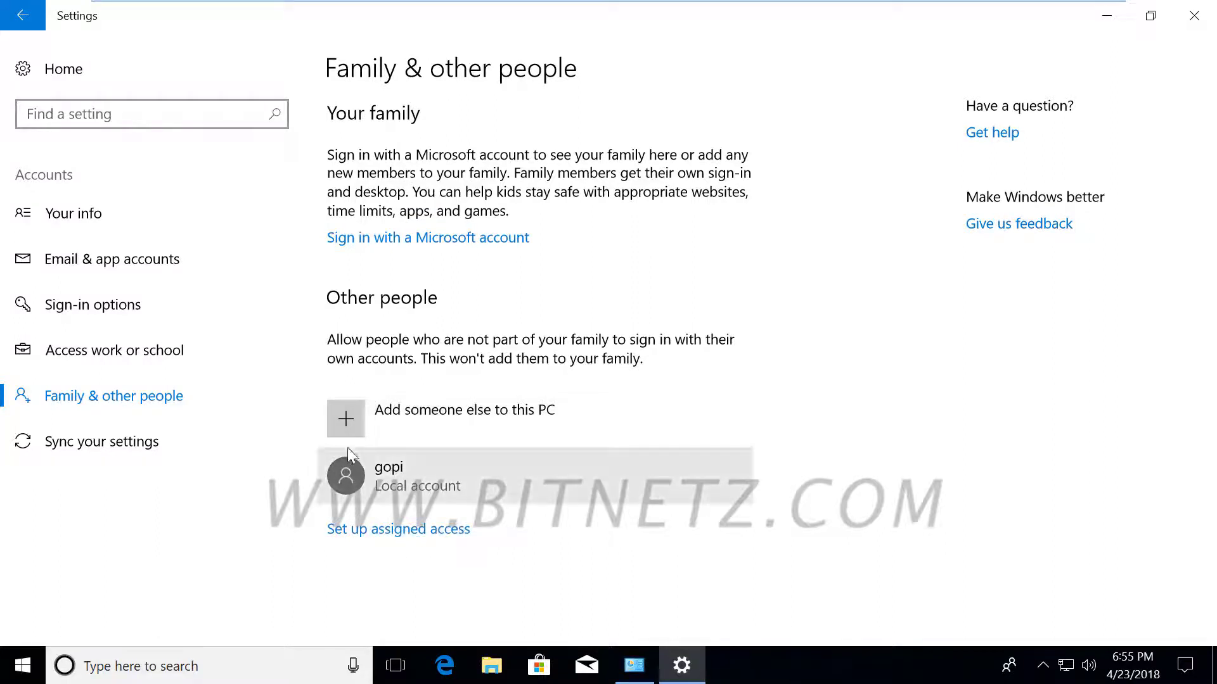
pyautogui.click(346, 421)
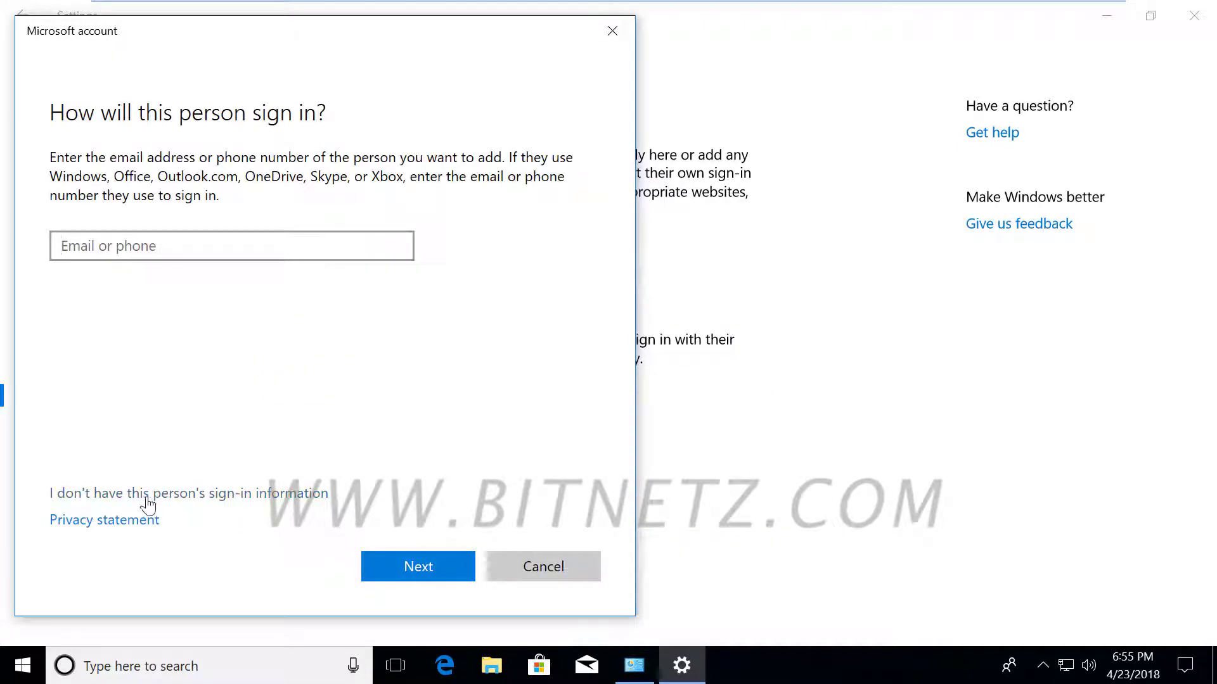
pyautogui.click(147, 494)
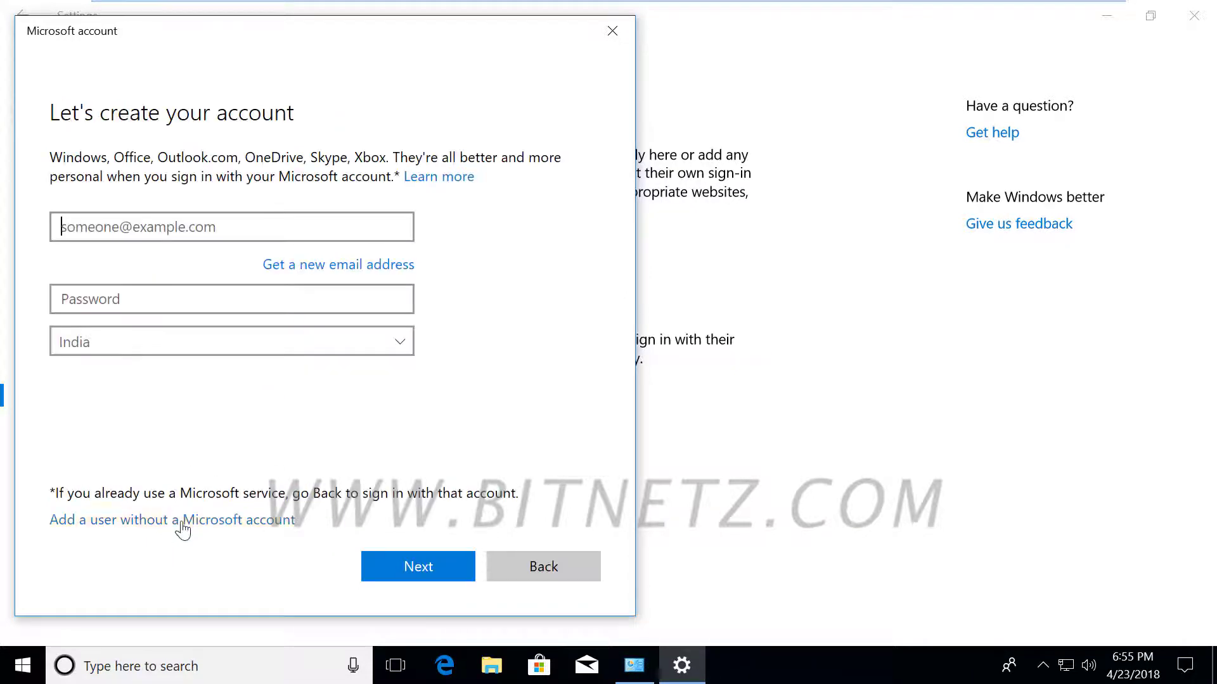
# Enter user name ramu, a password and a hint for a user without a Microsoft account.
pyautogui.click(183, 521)
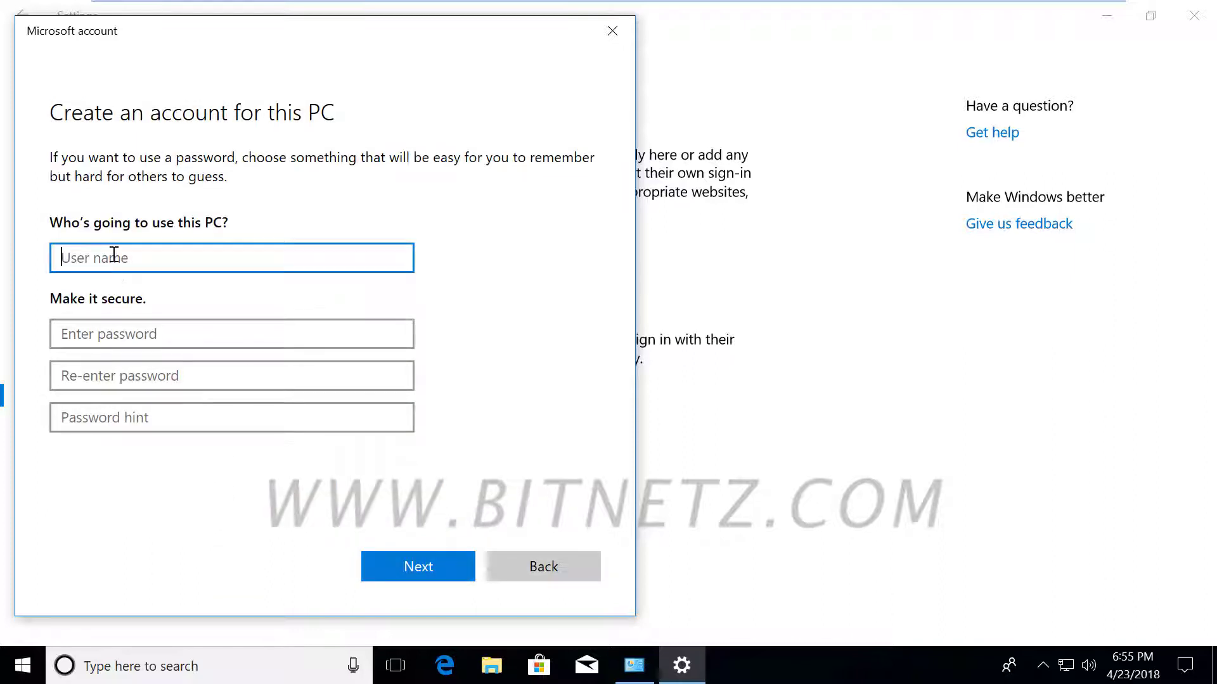
pyautogui.write('r')
pyautogui.click(95, 336)
pyautogui.write('123456')
pyautogui.press('Tab')
pyautogui.write('123456')
pyautogui.press('Tab')
pyautogui.write('p')
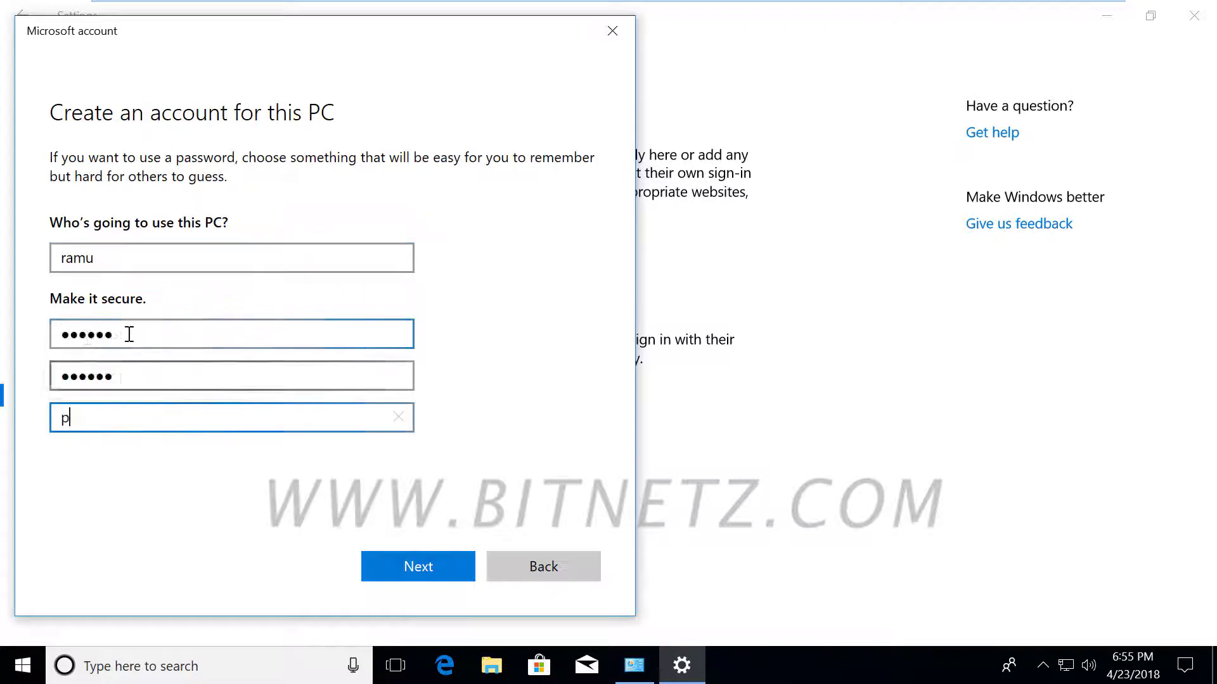
pyautogui.click(445, 569)
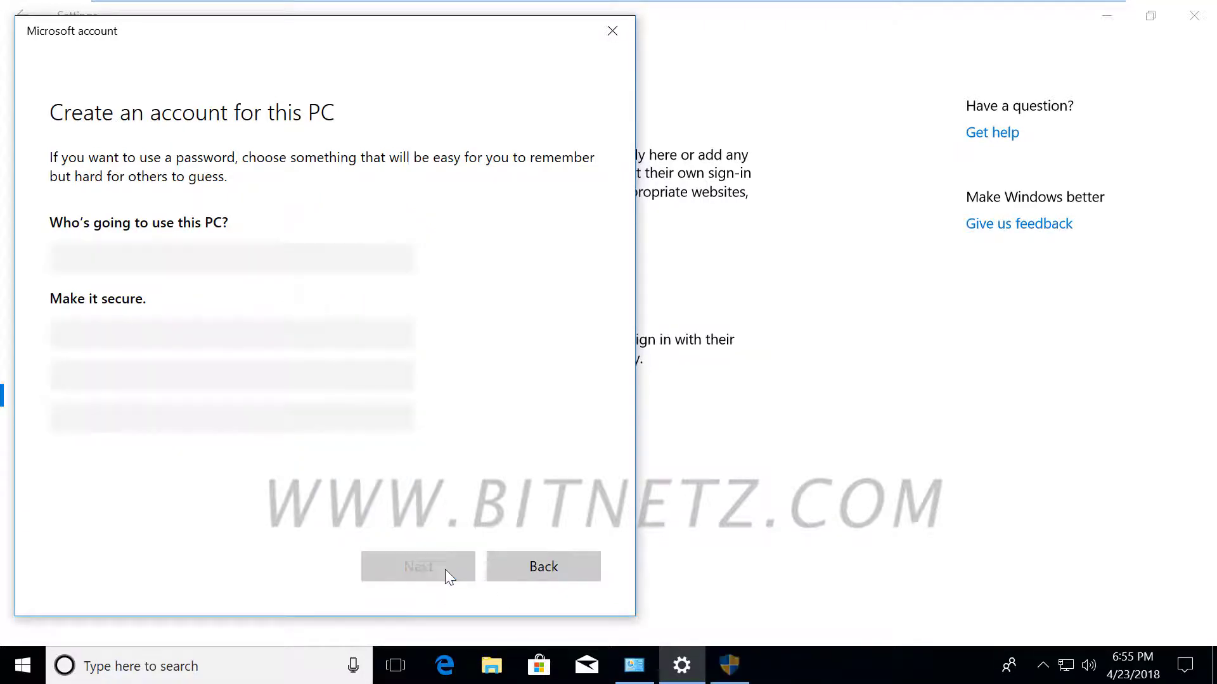
# Approve the permission prompt to create ramu, then minimize Settings.
pyautogui.click(728, 672)
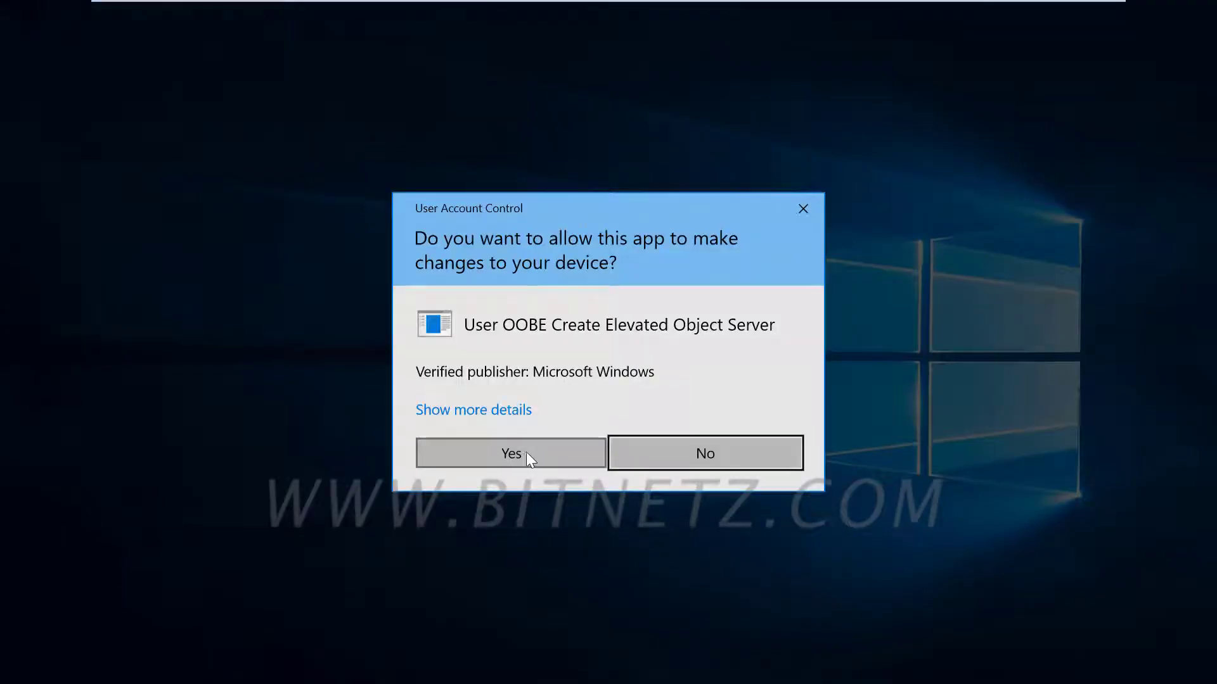
pyautogui.click(526, 451)
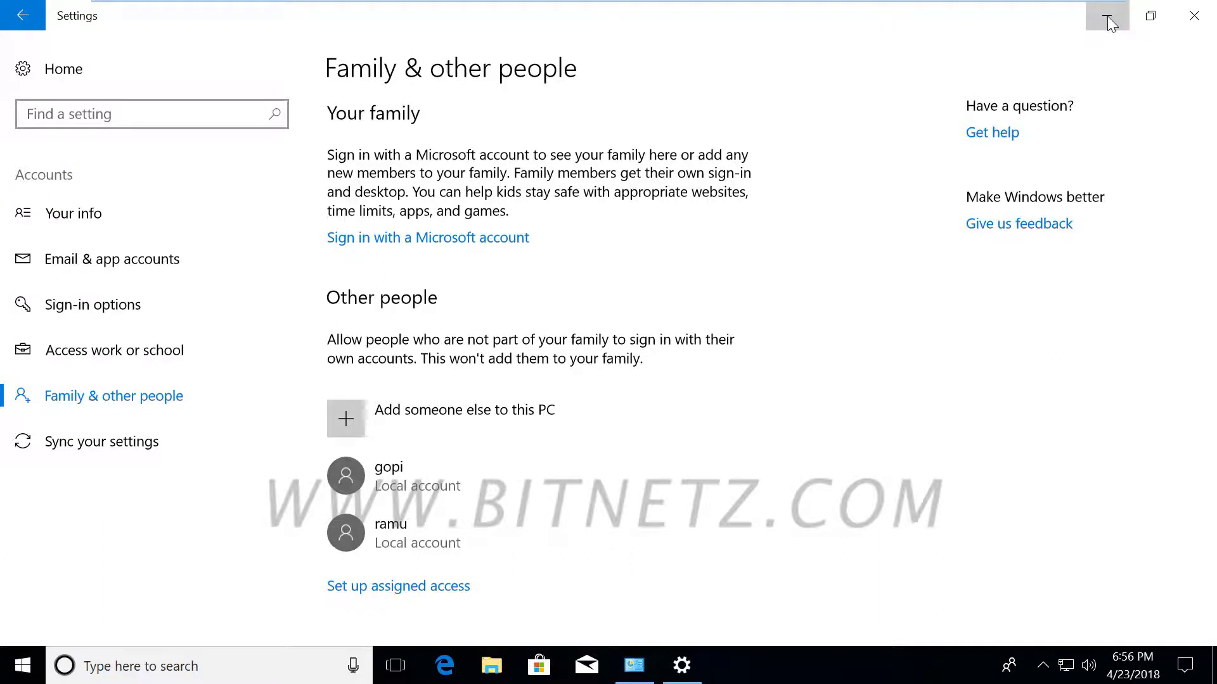
pyautogui.click(1111, 23)
# Close Manage Accounts and open Computer Management as administrator at Local Users and Groups > Users.
pyautogui.click(1193, 14)
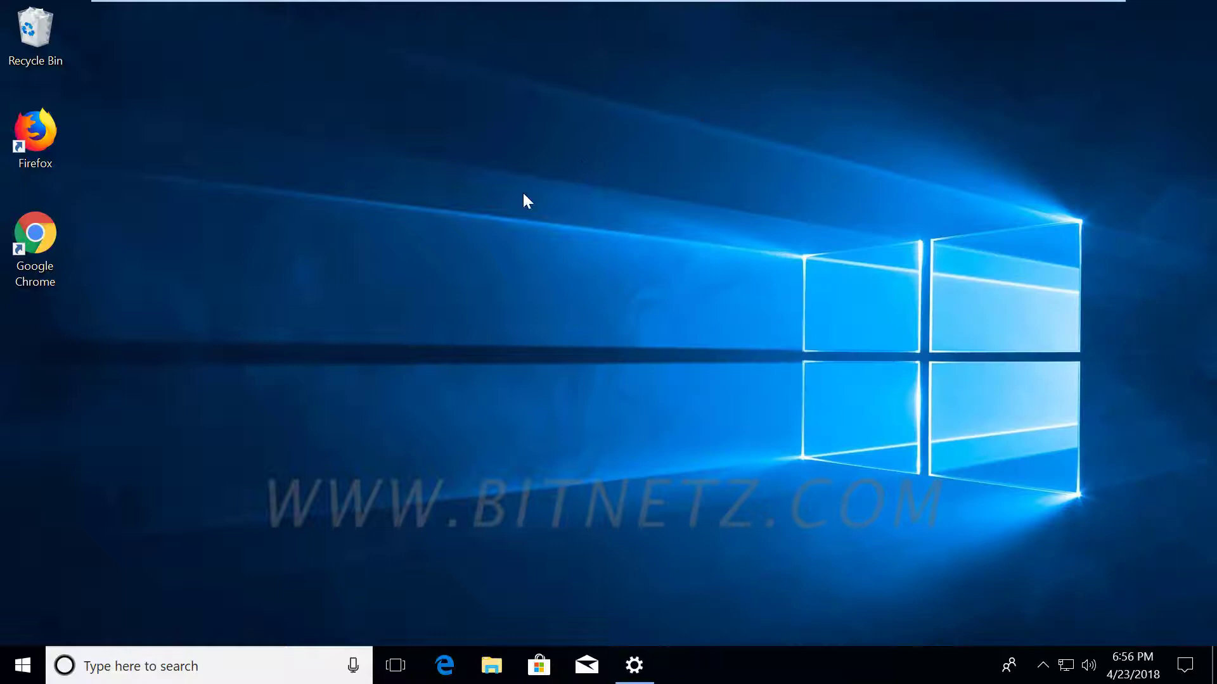
pyautogui.rightClick(15, 665)
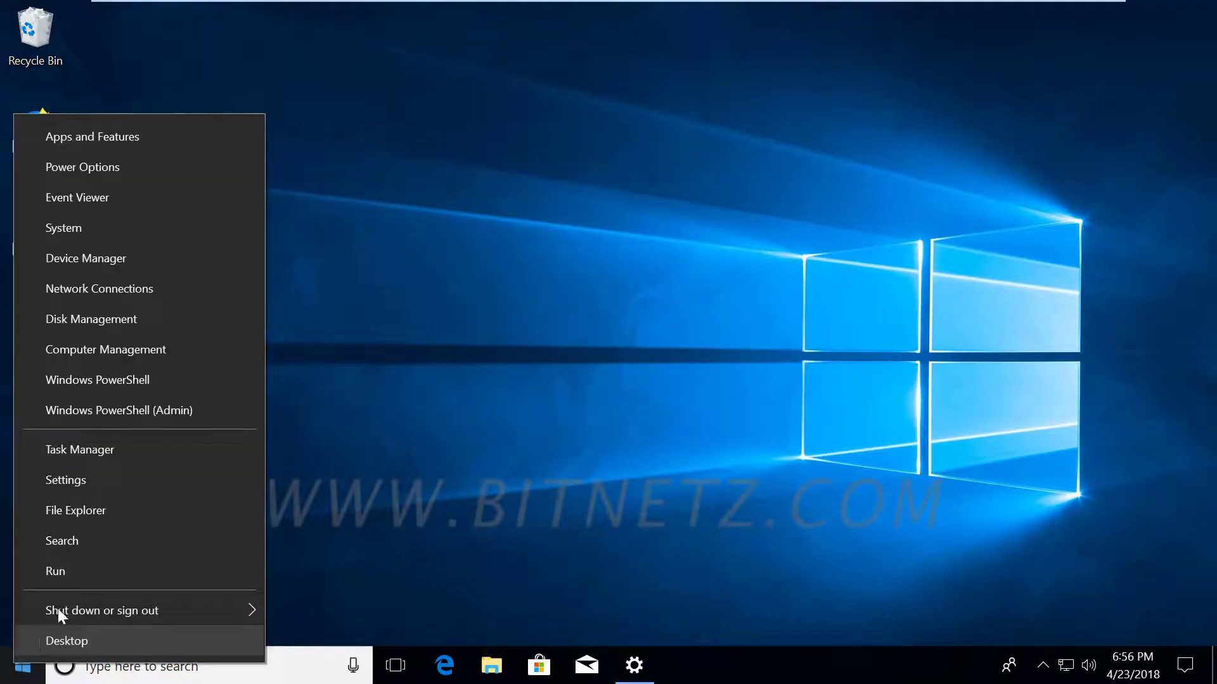
pyautogui.click(83, 354)
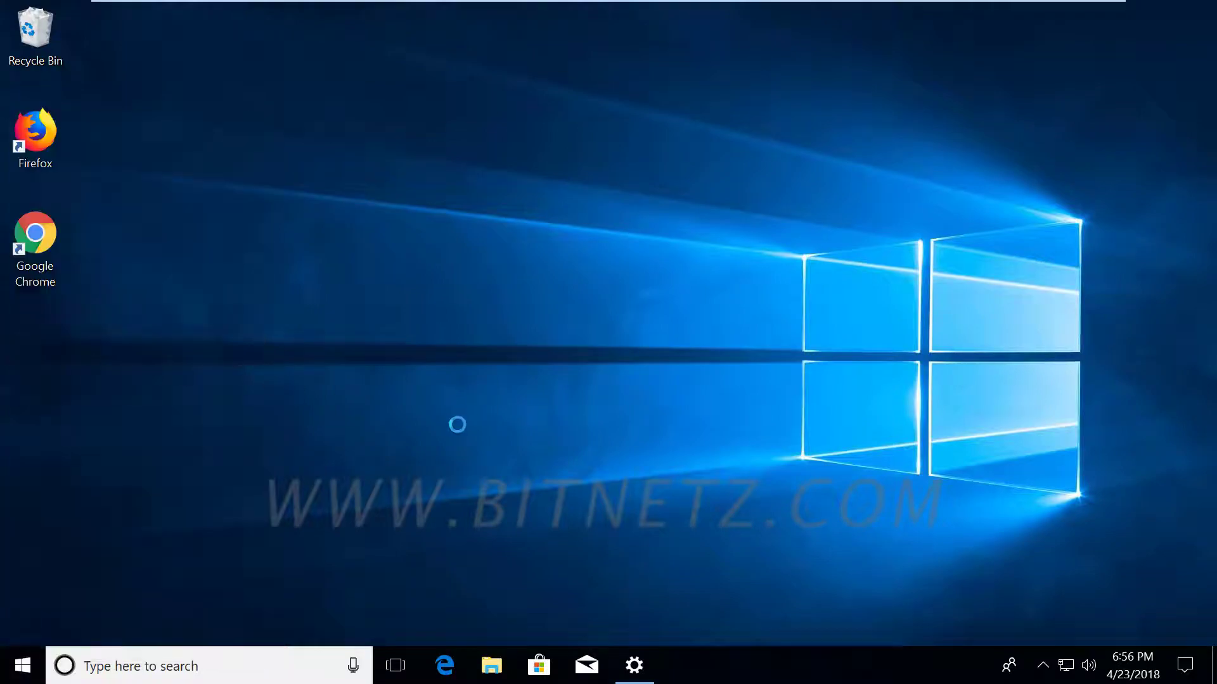
pyautogui.click(503, 451)
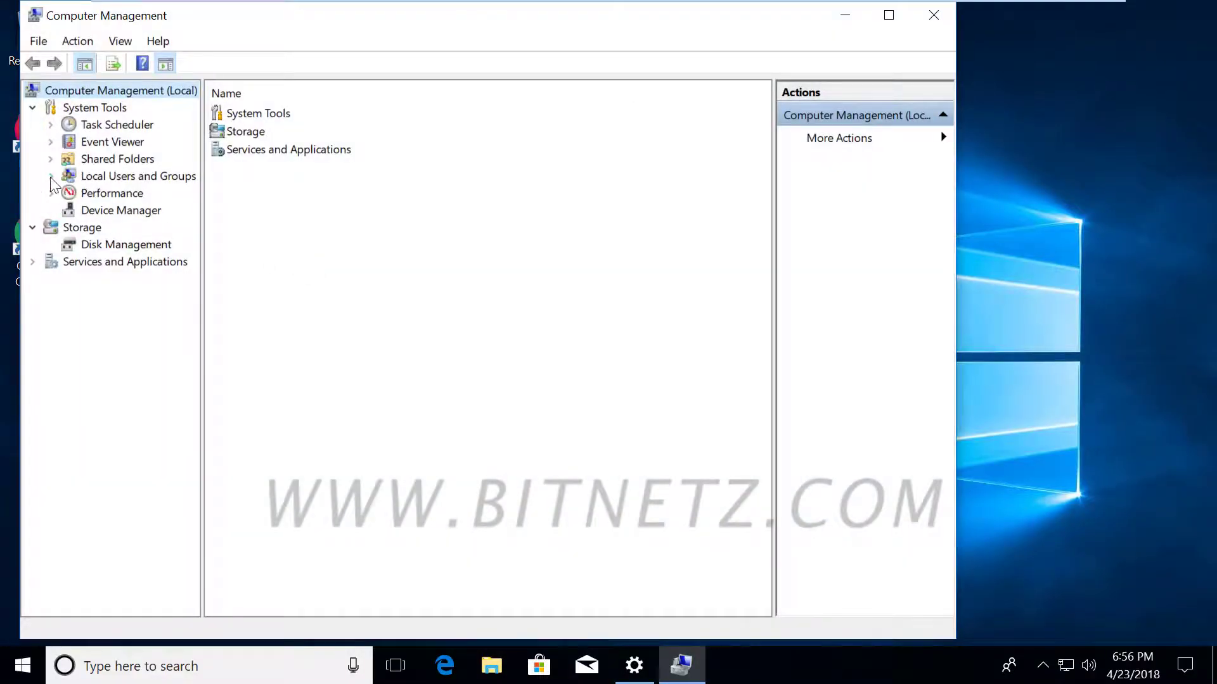
pyautogui.click(51, 176)
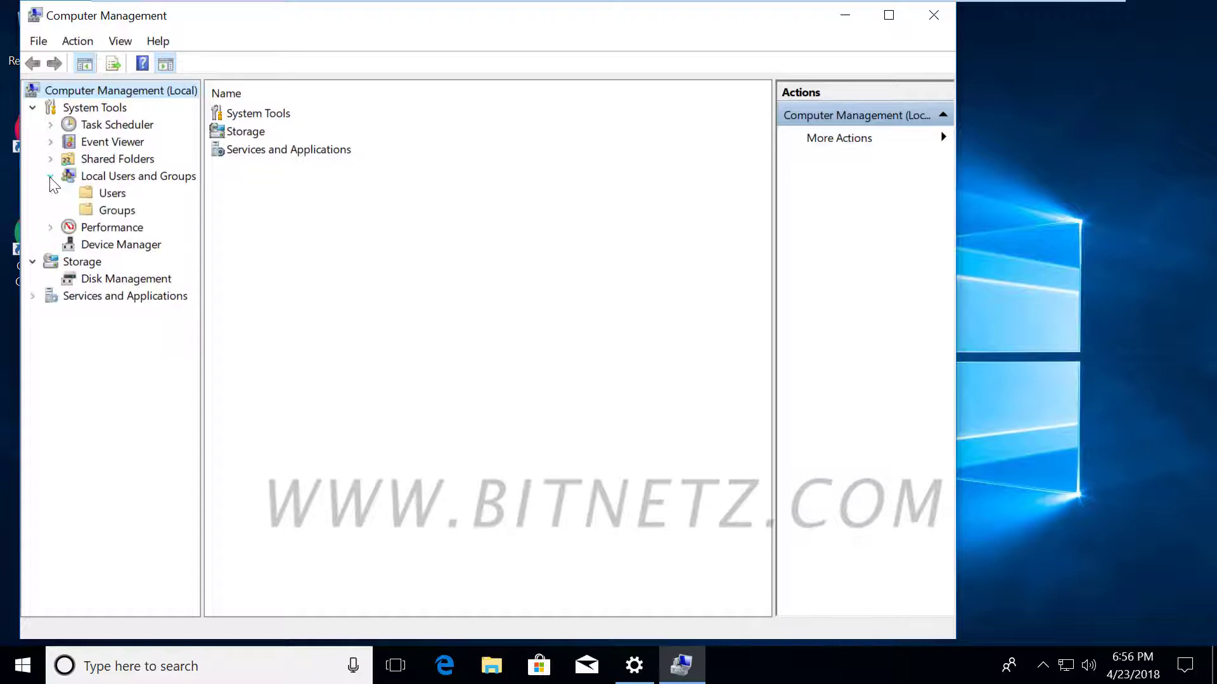
pyautogui.click(111, 194)
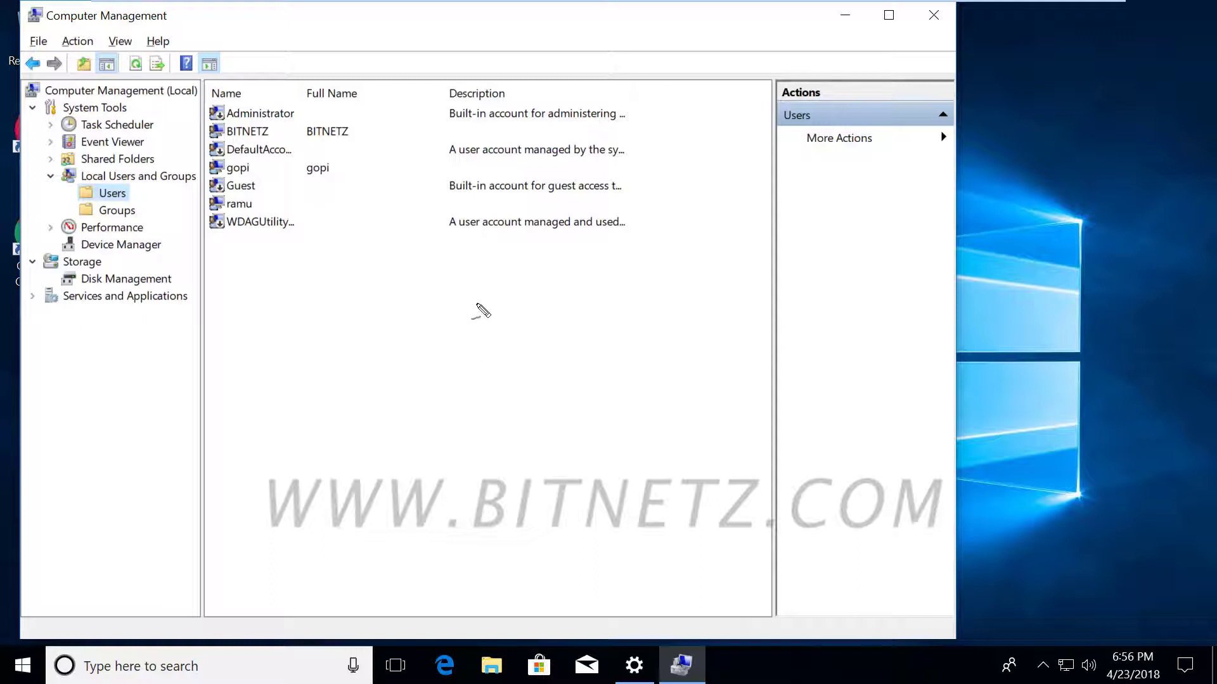
pyautogui.moveTo(380, 331)
pyautogui.mouseDown()
pyautogui.moveTo(380, 291)
pyautogui.moveTo(421, 307)
pyautogui.moveTo(570, 295)
pyautogui.mouseUp()
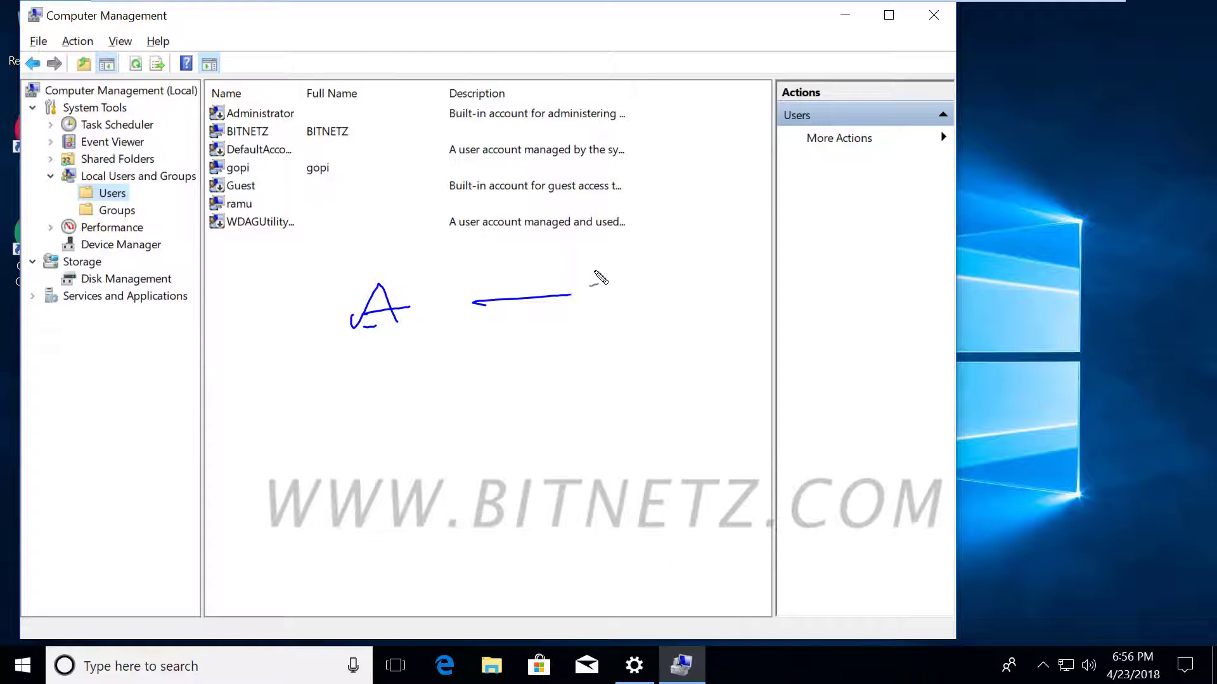
pyautogui.moveTo(624, 264)
pyautogui.mouseDown()
pyautogui.moveTo(584, 296)
pyautogui.moveTo(678, 308)
pyautogui.mouseUp()
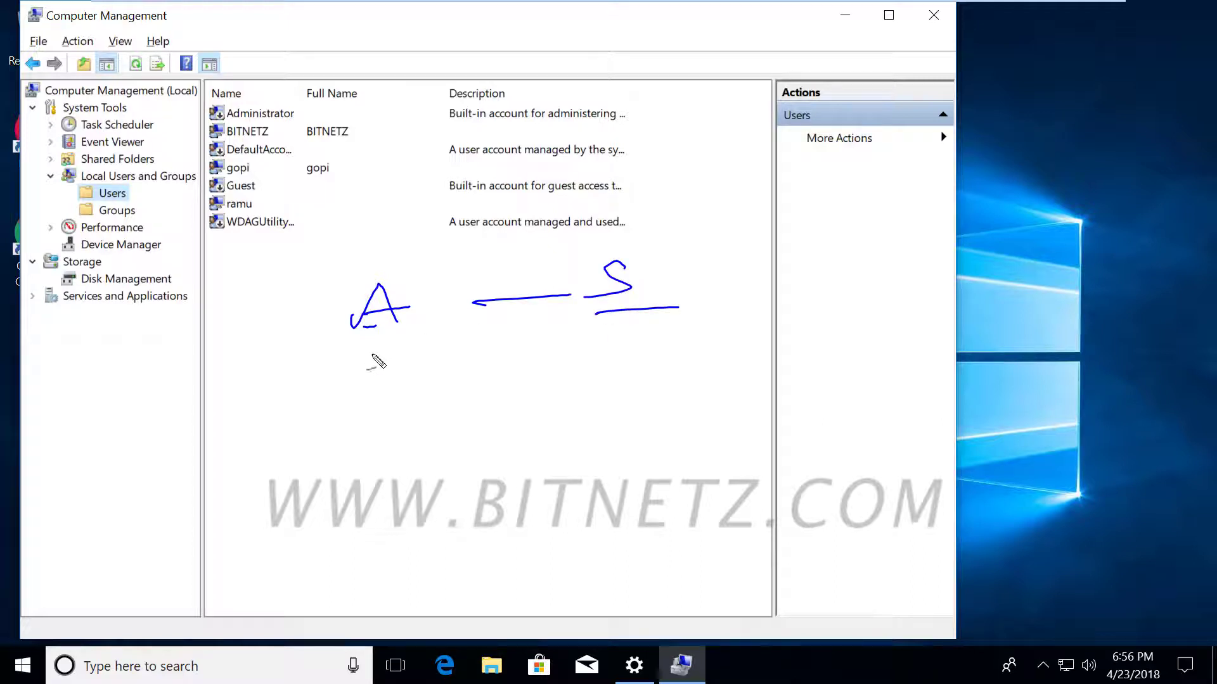
pyautogui.moveTo(371, 354); pyautogui.dragTo(445, 345)
pyautogui.press('Escape')
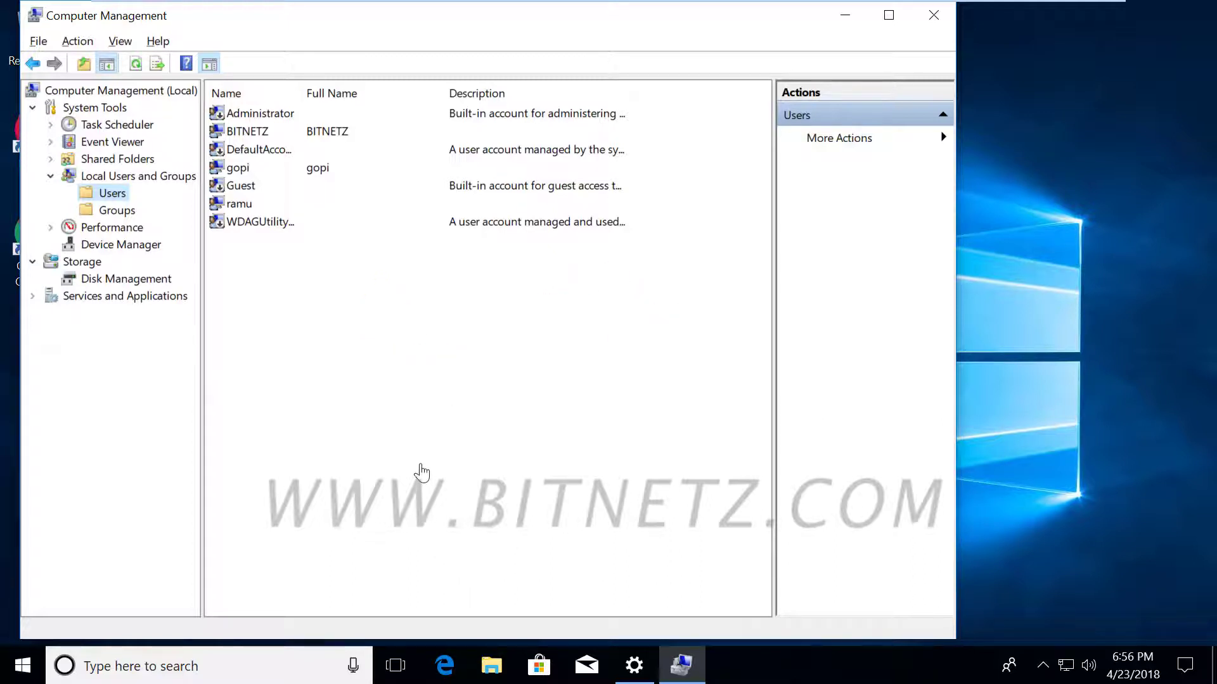
pyautogui.click(120, 213)
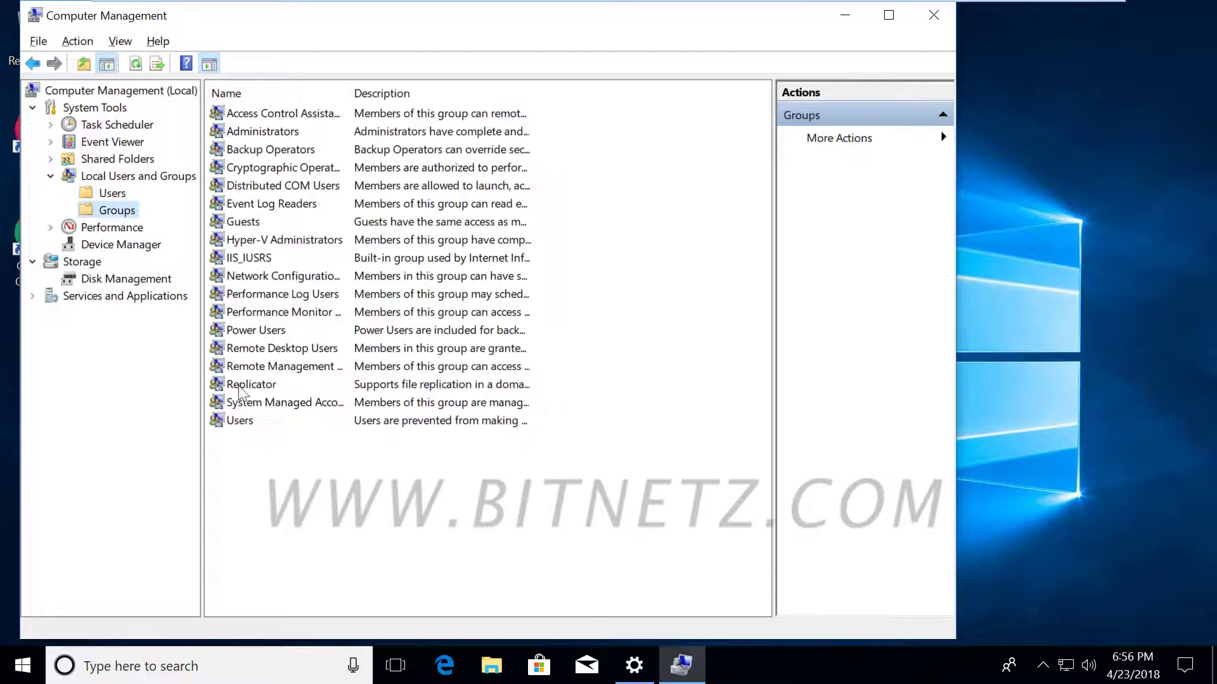
pyautogui.click(252, 333)
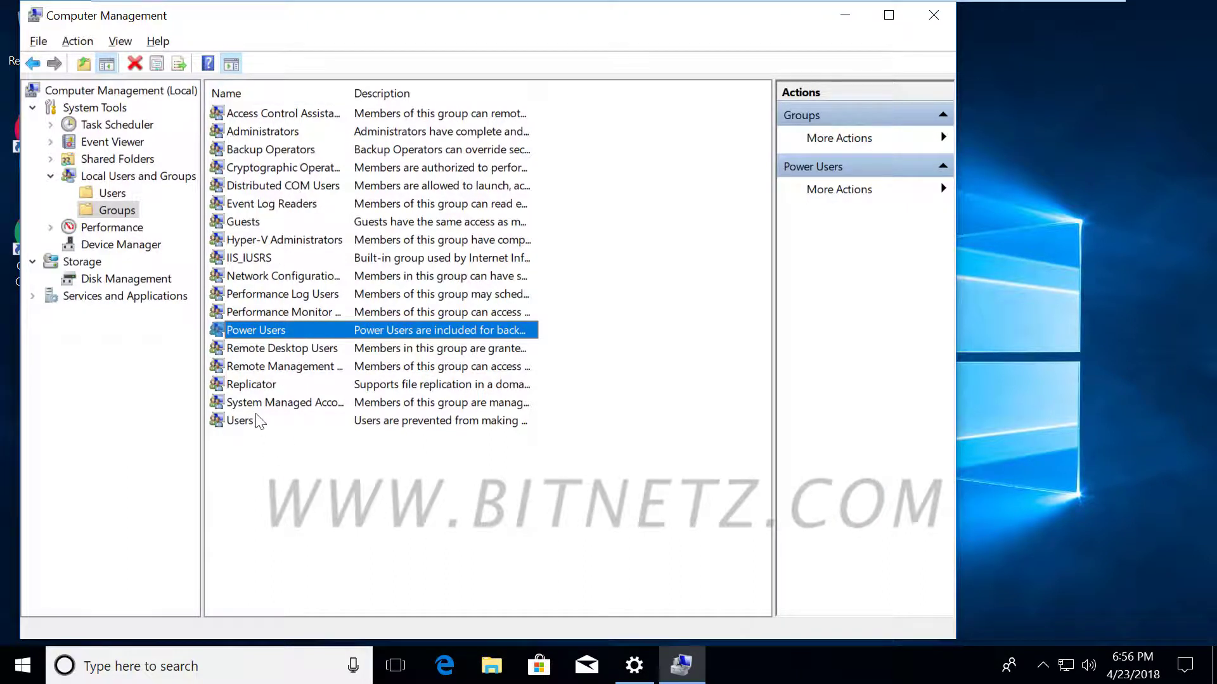
pyautogui.click(119, 194)
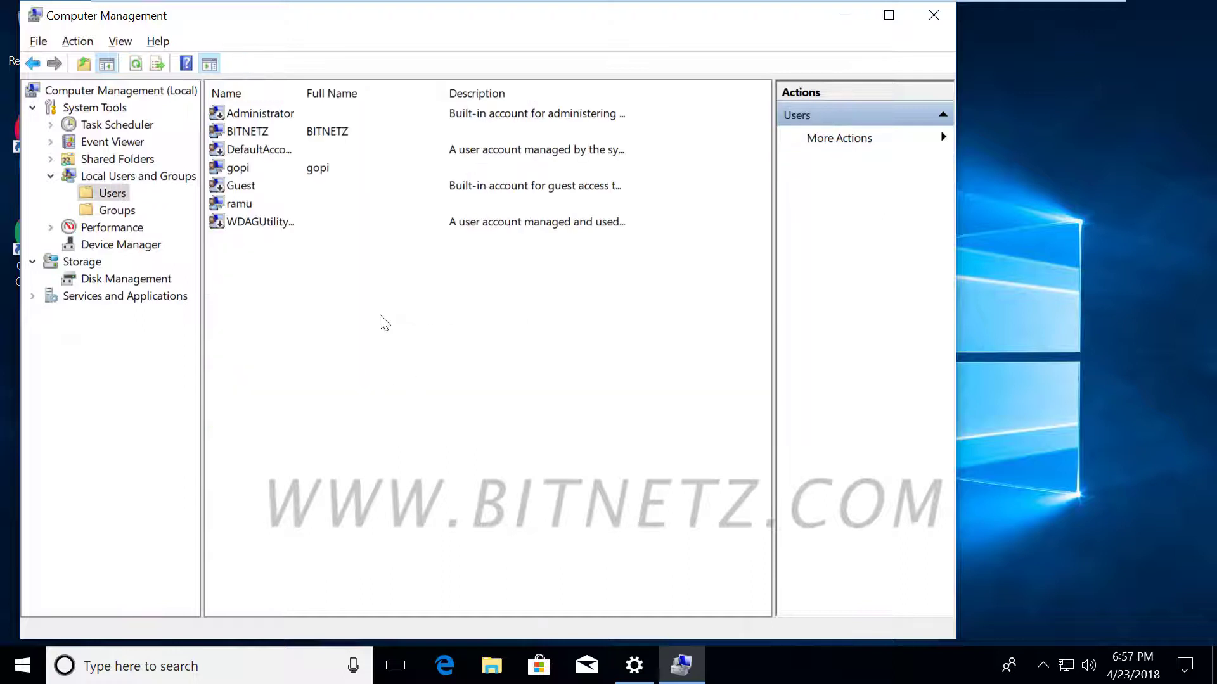
# From the Users list's context menu, make New User pondy and type its password in both fields.
pyautogui.rightClick(380, 316)
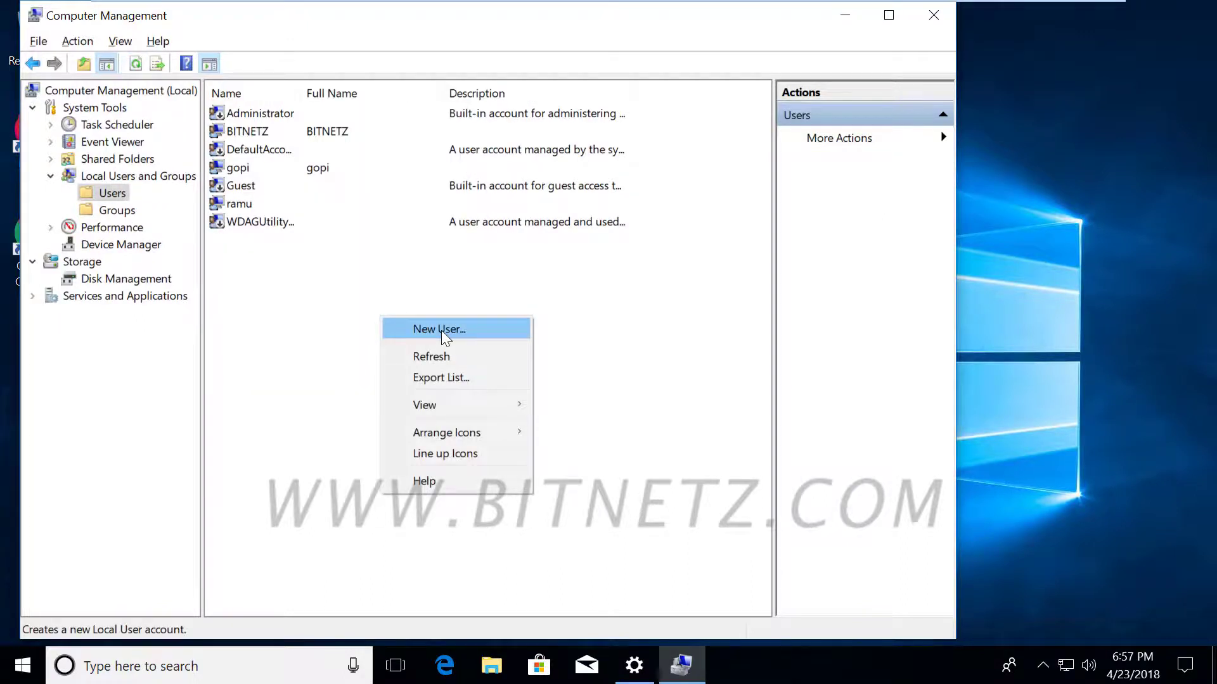
pyautogui.click(441, 330)
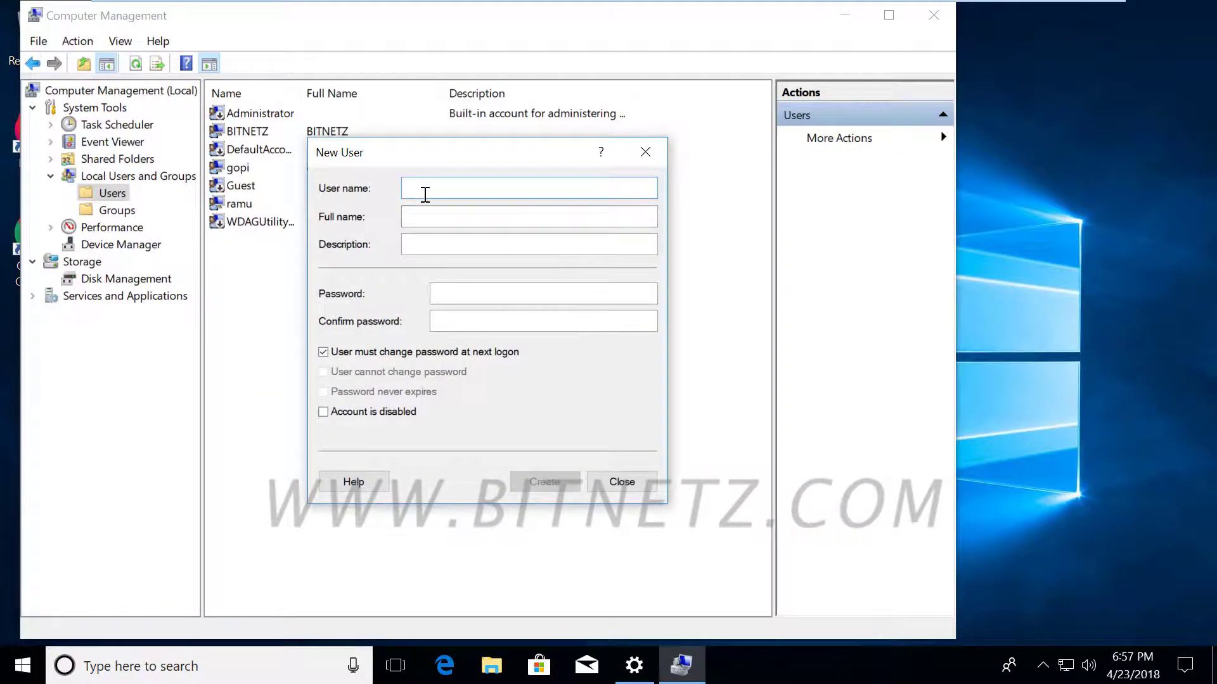
pyautogui.write('pondy')
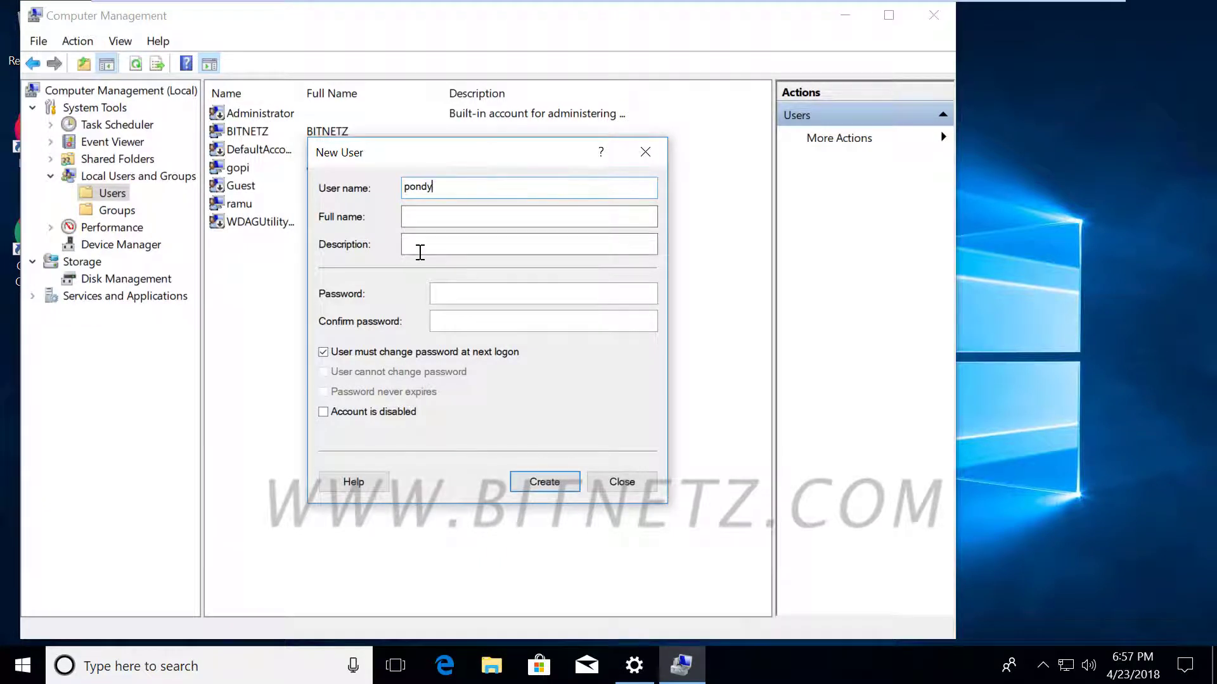
pyautogui.click(464, 291)
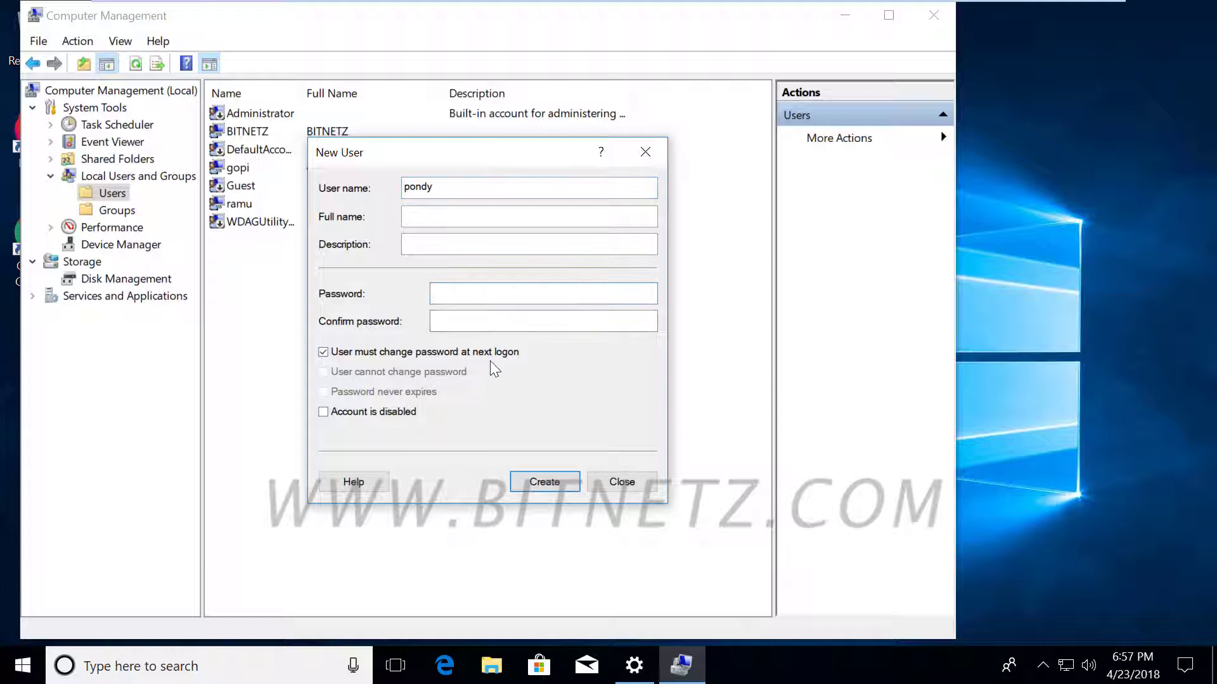
pyautogui.write('******')
pyautogui.click(436, 319)
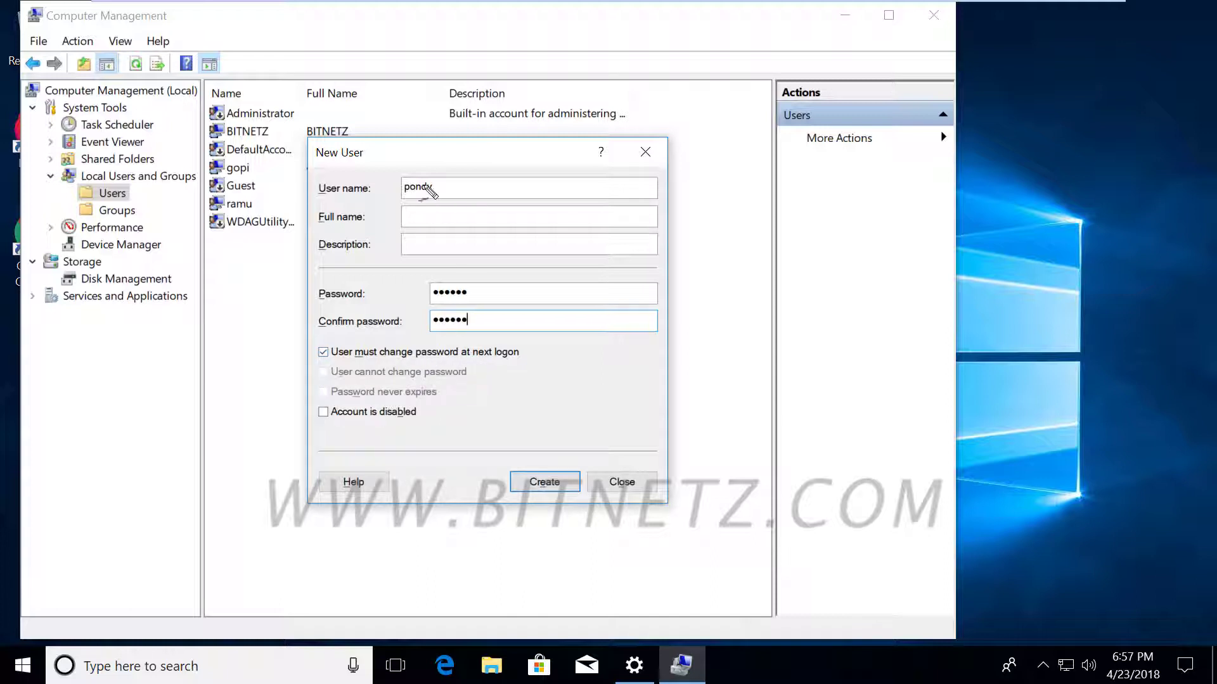
pyautogui.moveTo(443, 163)
pyautogui.mouseDown()
pyautogui.moveTo(339, 190)
pyautogui.moveTo(532, 213)
pyautogui.moveTo(784, 294)
pyautogui.mouseUp()
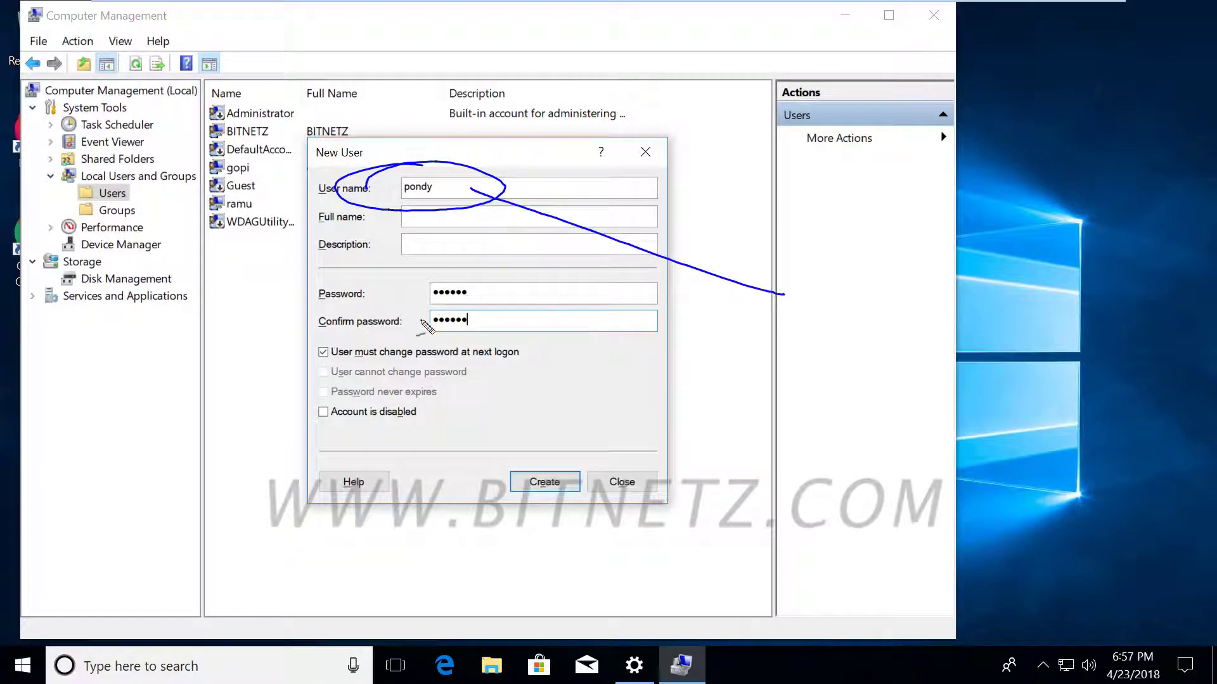
pyautogui.moveTo(412, 342)
pyautogui.mouseDown()
pyautogui.moveTo(463, 263)
pyautogui.moveTo(398, 314)
pyautogui.mouseUp()
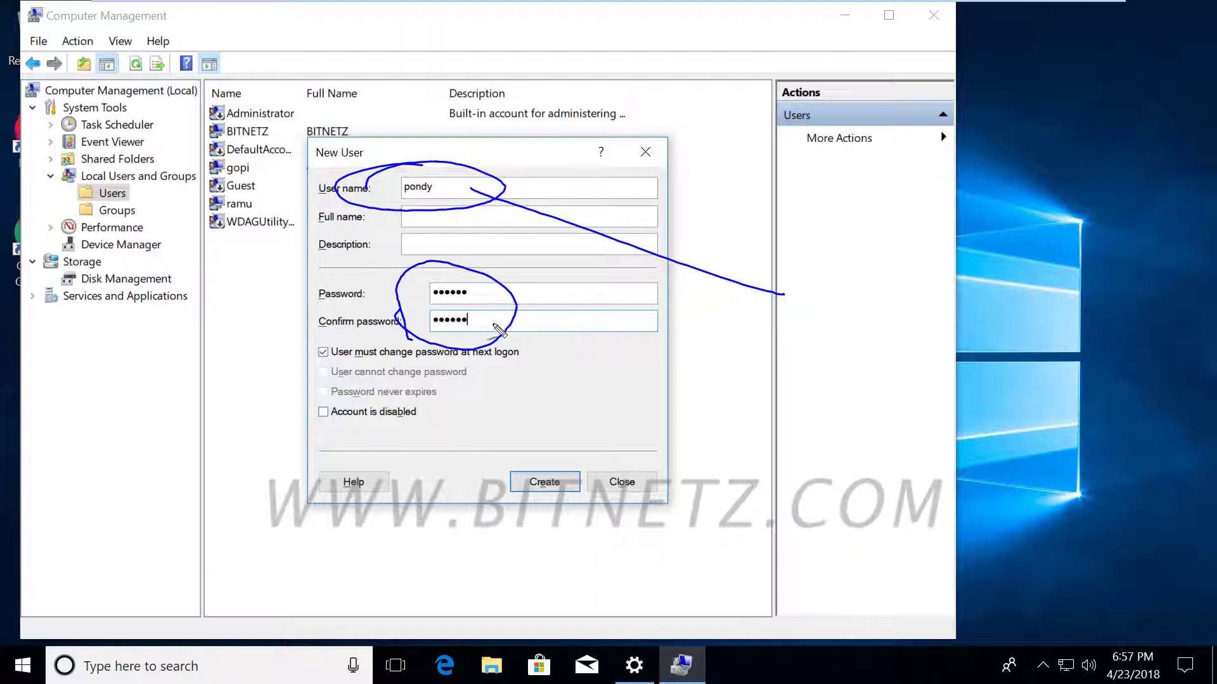
pyautogui.moveTo(493, 325); pyautogui.dragTo(789, 332)
pyautogui.moveTo(831, 284)
pyautogui.mouseDown()
pyautogui.moveTo(813, 293)
pyautogui.moveTo(843, 291)
pyautogui.moveTo(818, 345)
pyautogui.moveTo(866, 330)
pyautogui.mouseUp()
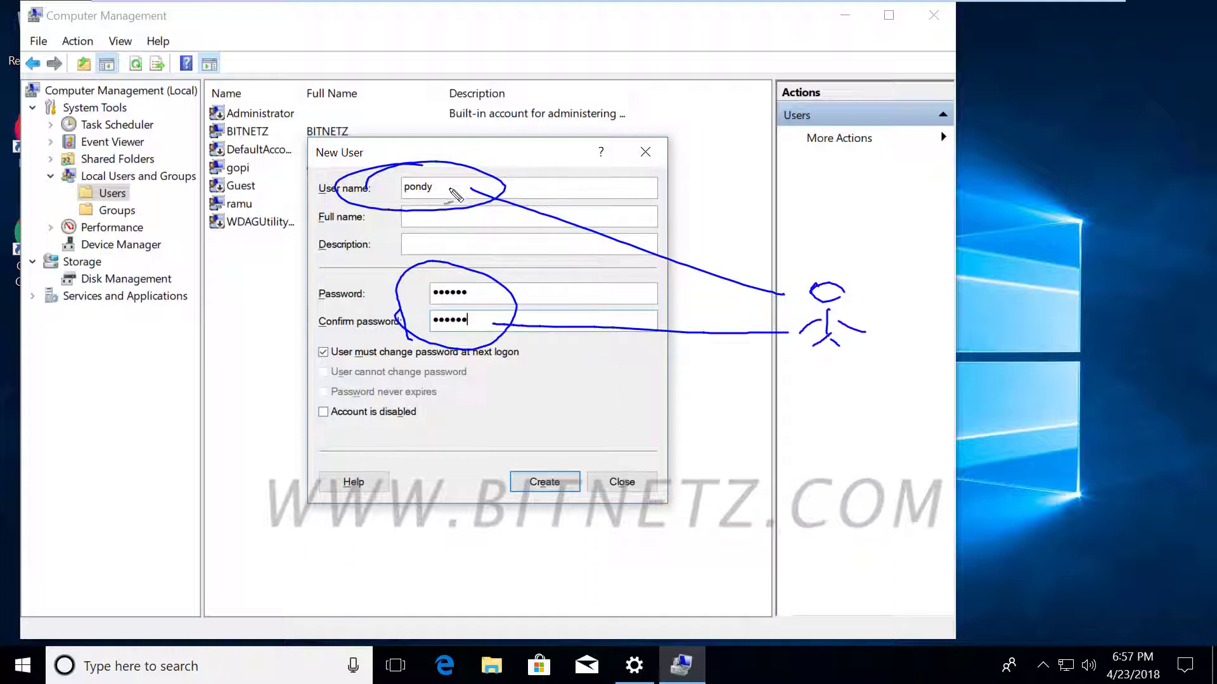
pyautogui.moveTo(451, 189); pyautogui.dragTo(485, 180)
pyautogui.moveTo(321, 366); pyautogui.dragTo(529, 364)
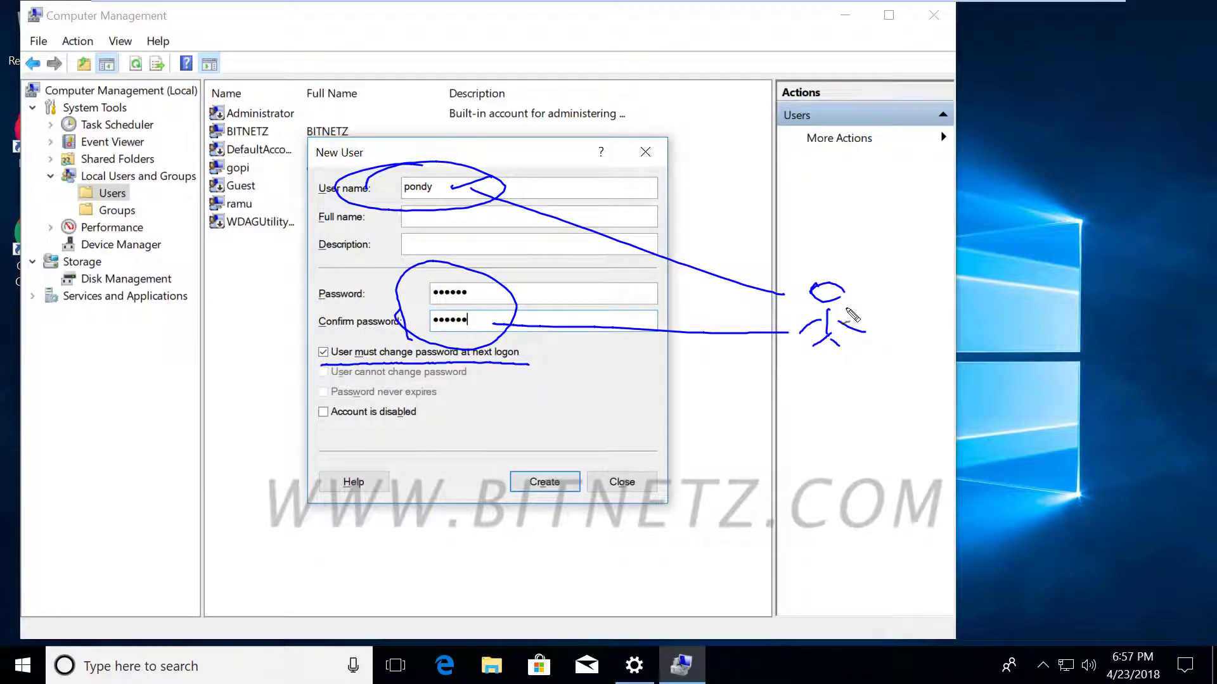
pyautogui.moveTo(440, 172); pyautogui.dragTo(681, 94)
pyautogui.moveTo(662, 97); pyautogui.dragTo(662, 124)
pyautogui.moveTo(649, 125)
pyautogui.mouseDown()
pyautogui.moveTo(696, 120)
pyautogui.moveTo(745, 93)
pyautogui.mouseUp()
pyautogui.moveTo(700, 134)
pyautogui.mouseDown()
pyautogui.moveTo(799, 172)
pyautogui.moveTo(844, 170)
pyautogui.mouseUp()
pyautogui.moveTo(877, 154)
pyautogui.mouseDown()
pyautogui.moveTo(862, 164)
pyautogui.moveTo(979, 145)
pyautogui.mouseUp()
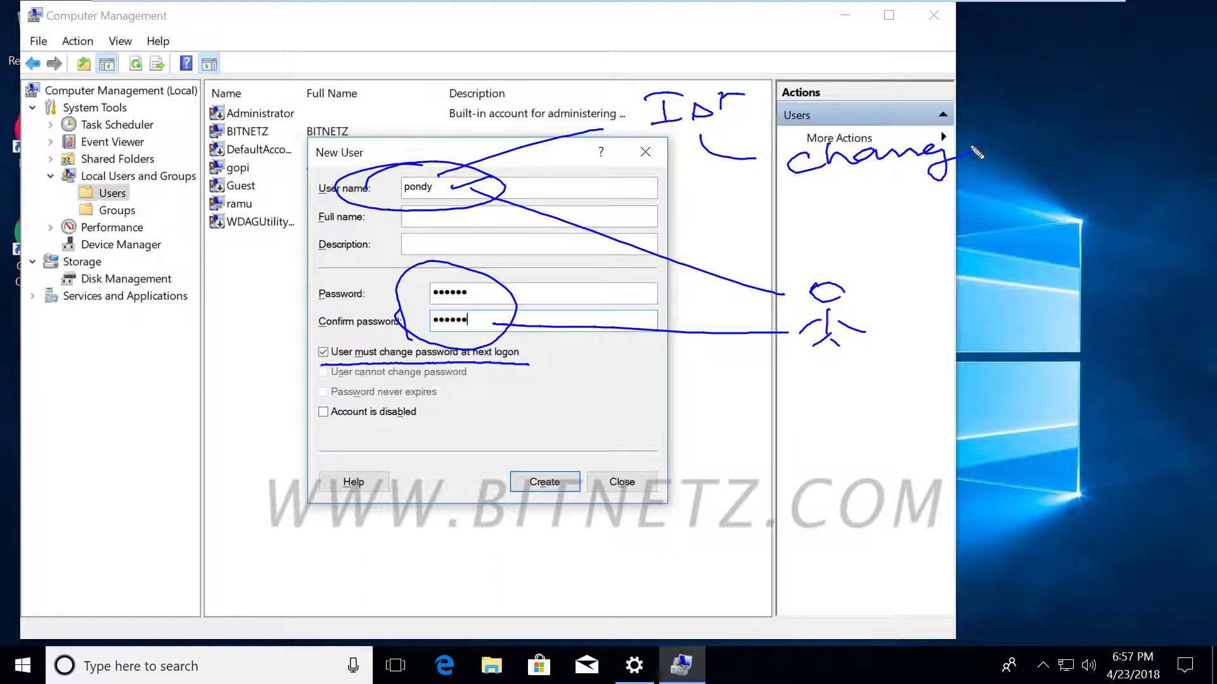
pyautogui.moveTo(860, 113)
pyautogui.mouseDown()
pyautogui.moveTo(835, 122)
pyautogui.moveTo(931, 113)
pyautogui.mouseUp()
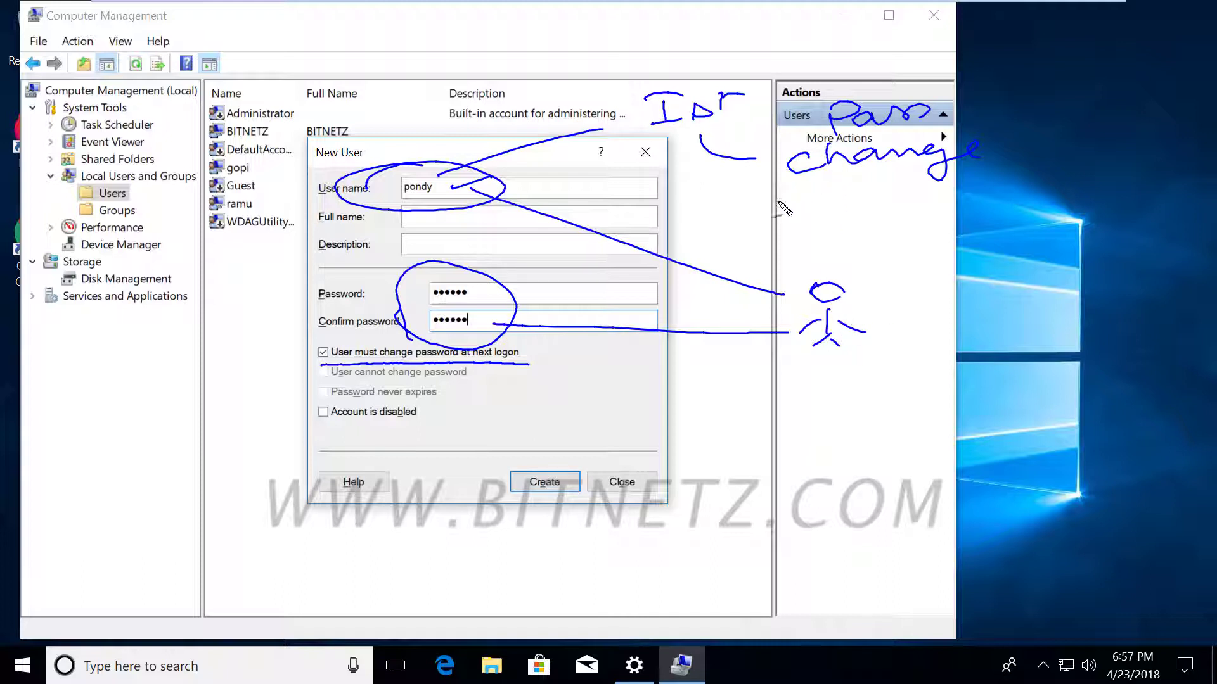
pyautogui.moveTo(780, 204)
pyautogui.mouseDown()
pyautogui.moveTo(754, 103)
pyautogui.moveTo(969, 97)
pyautogui.moveTo(981, 189)
pyautogui.moveTo(797, 202)
pyautogui.mouseUp()
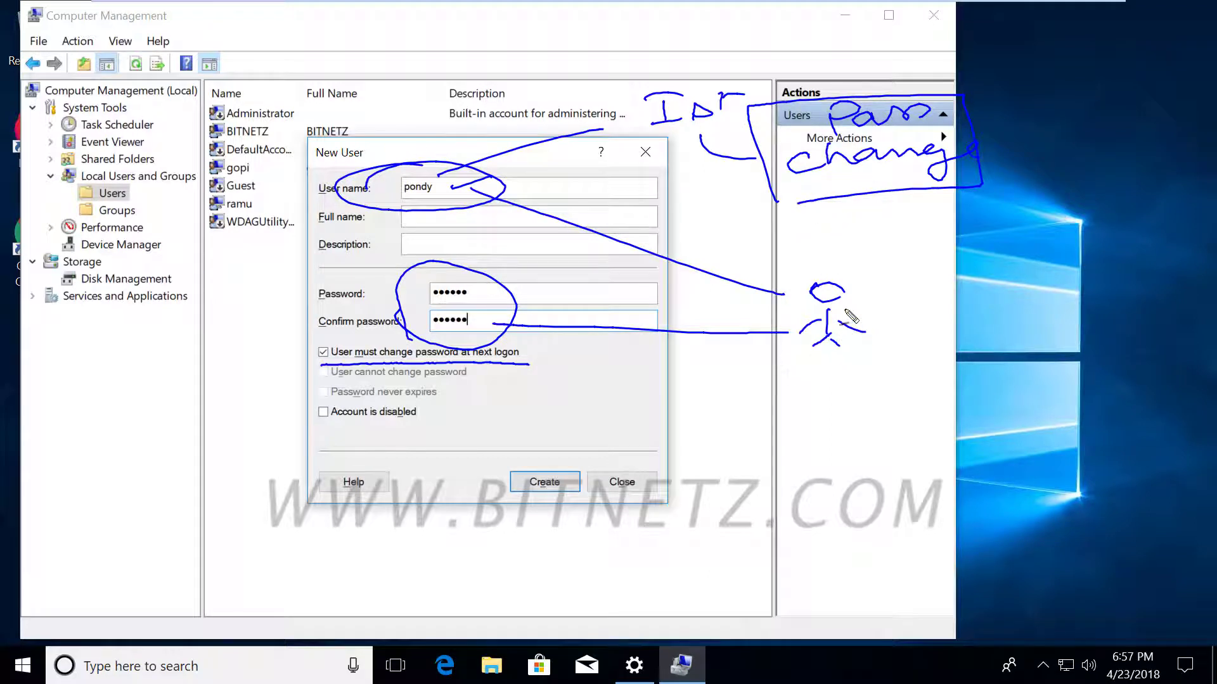
pyautogui.moveTo(863, 305); pyautogui.dragTo(914, 299)
pyautogui.press('Escape')
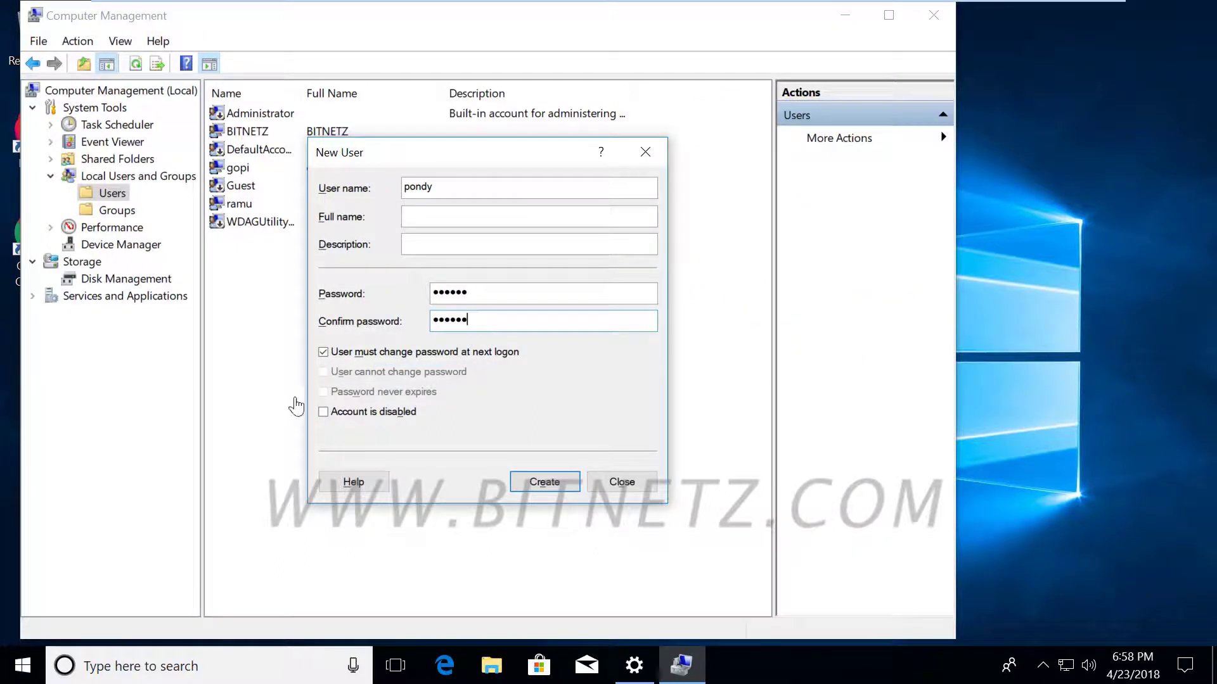
# Create the pondy user account and open its Properties.
pyautogui.click(550, 484)
pyautogui.click(601, 517)
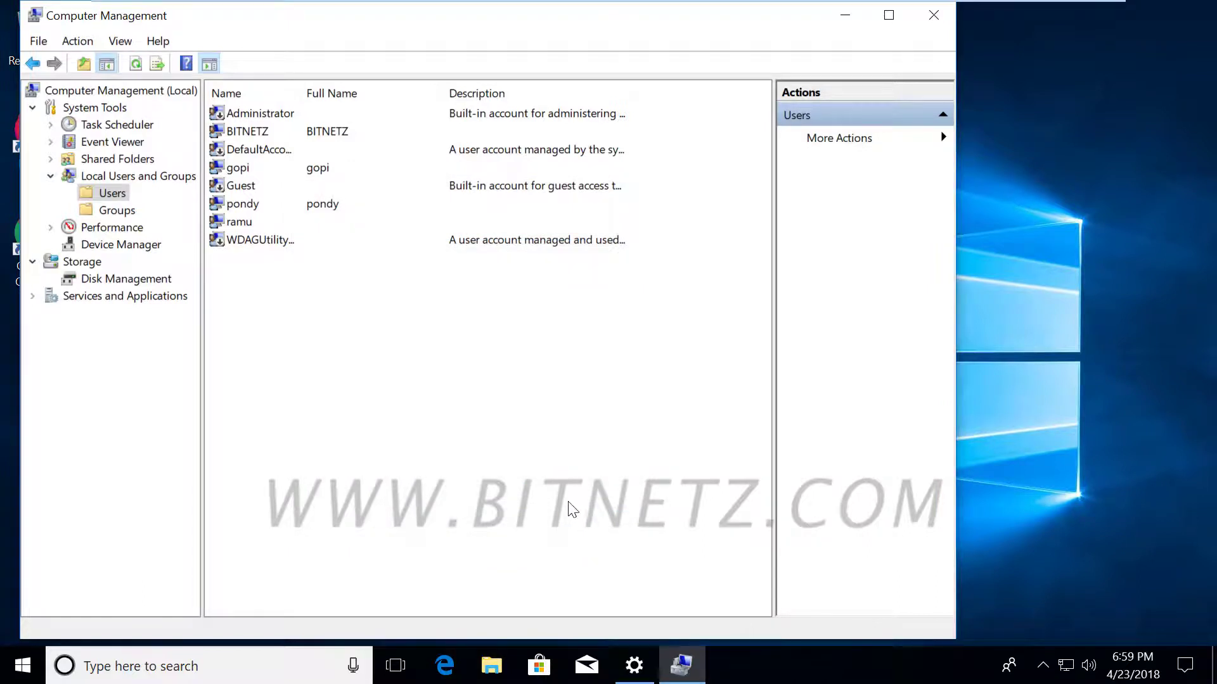
pyautogui.click(249, 208)
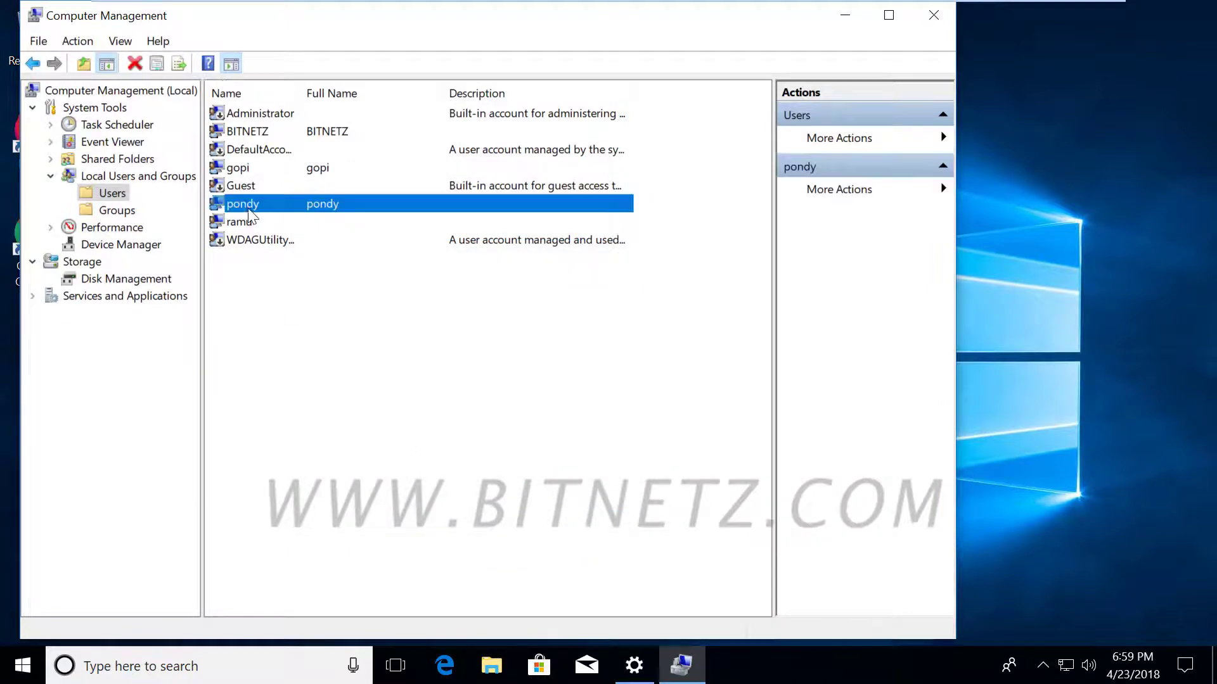
pyautogui.rightClick(325, 211)
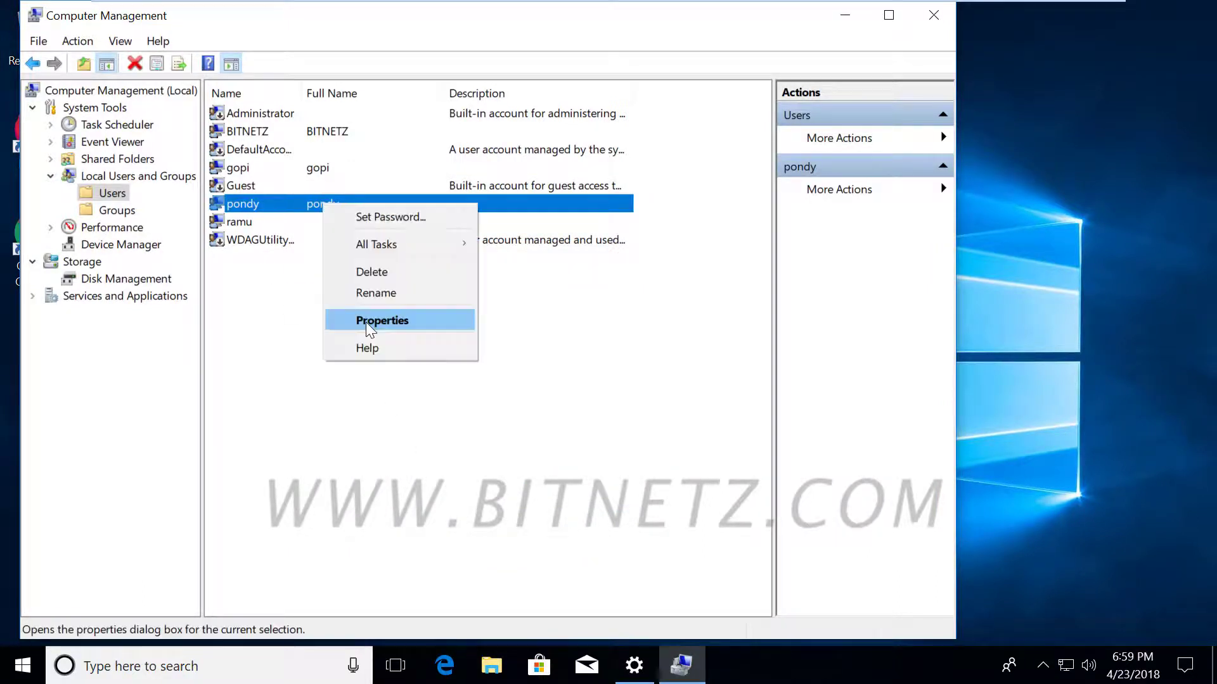
pyautogui.click(366, 322)
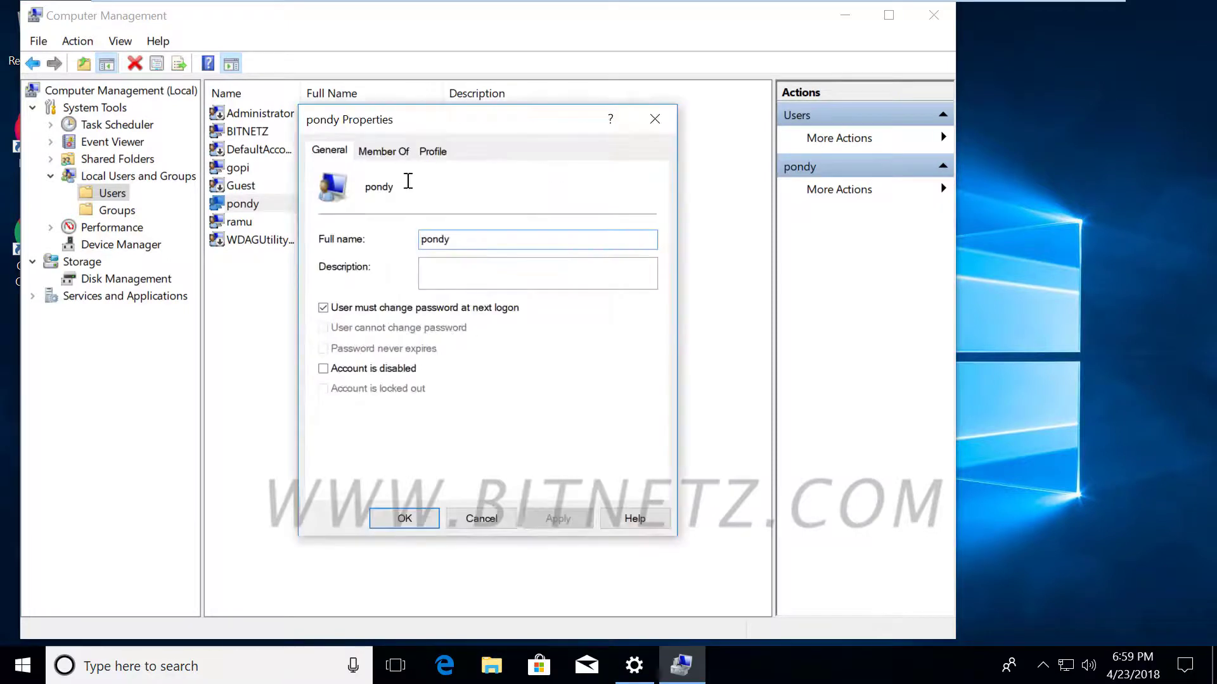
# Remove pondy from the Users group and start adding it to another group.
pyautogui.click(398, 152)
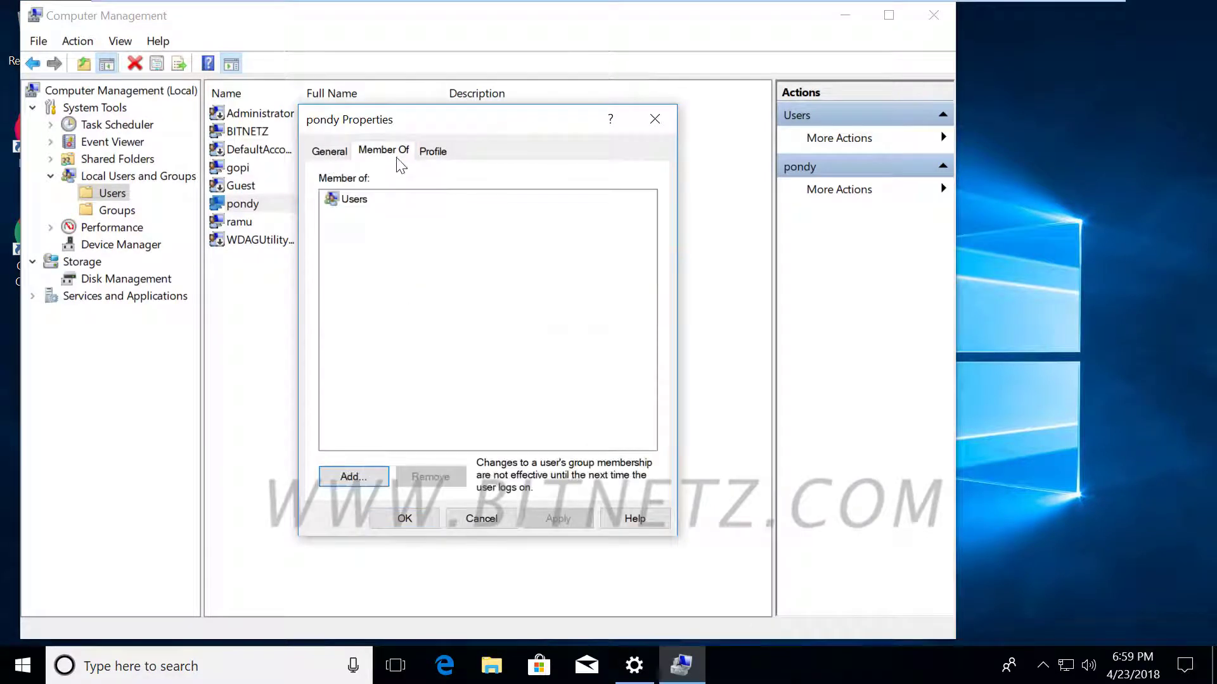
pyautogui.click(355, 200)
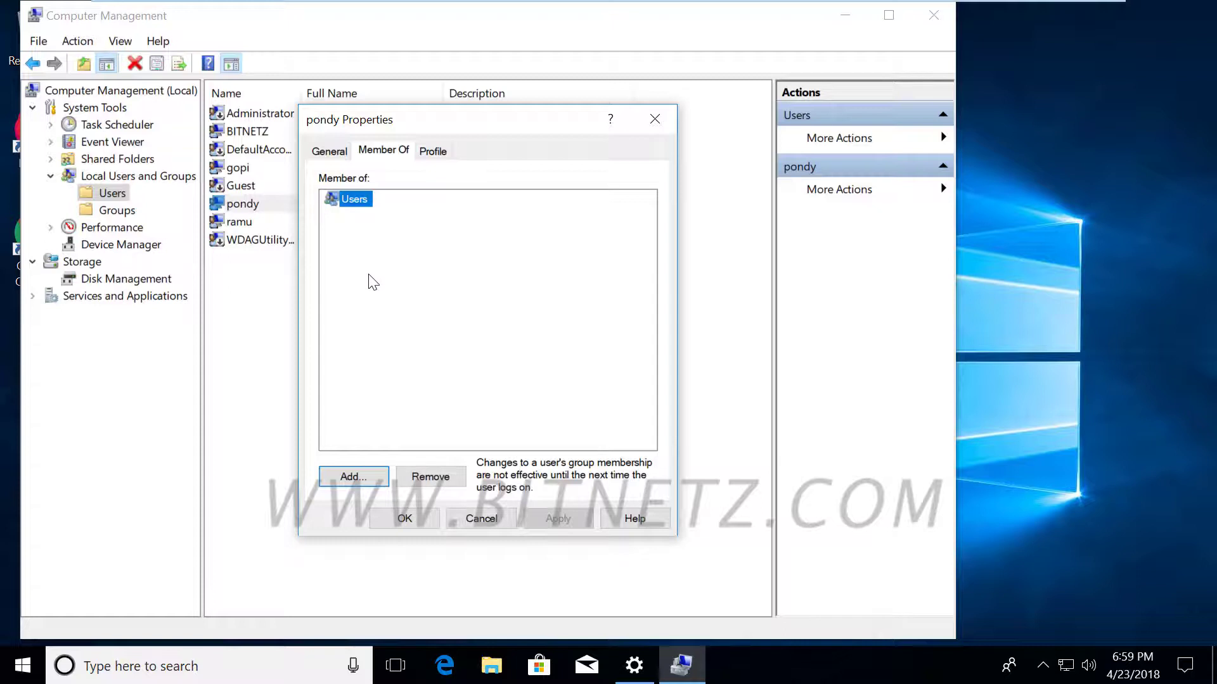
pyautogui.click(428, 477)
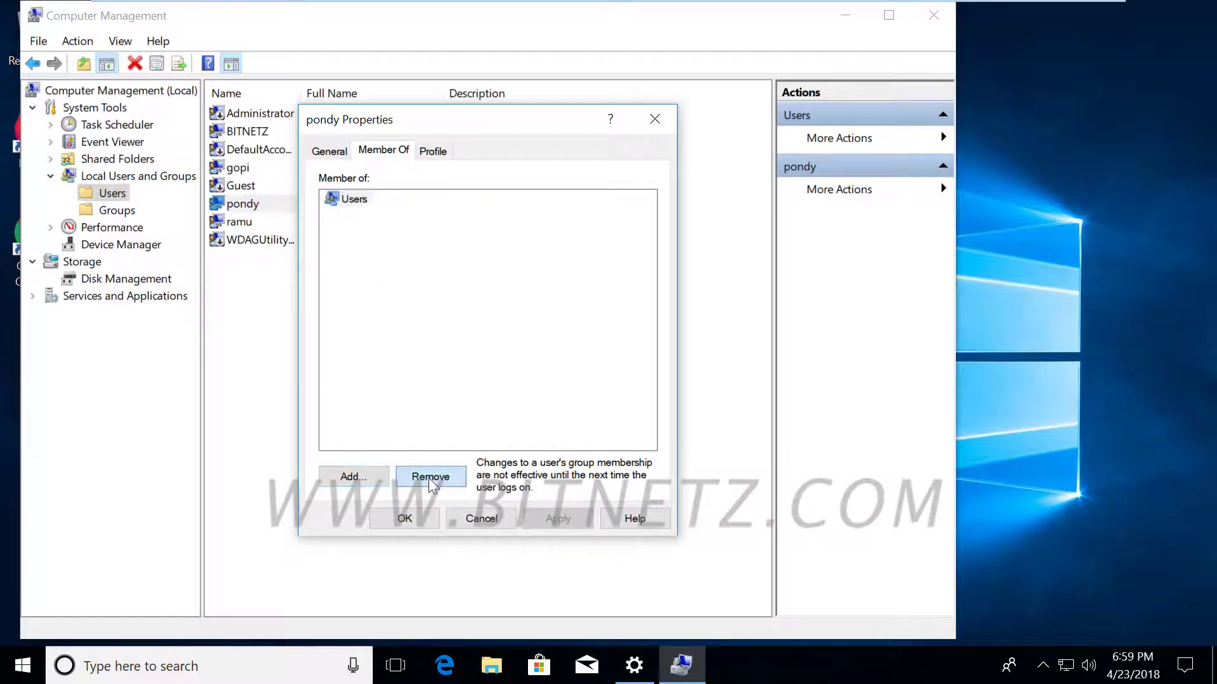
pyautogui.click(351, 478)
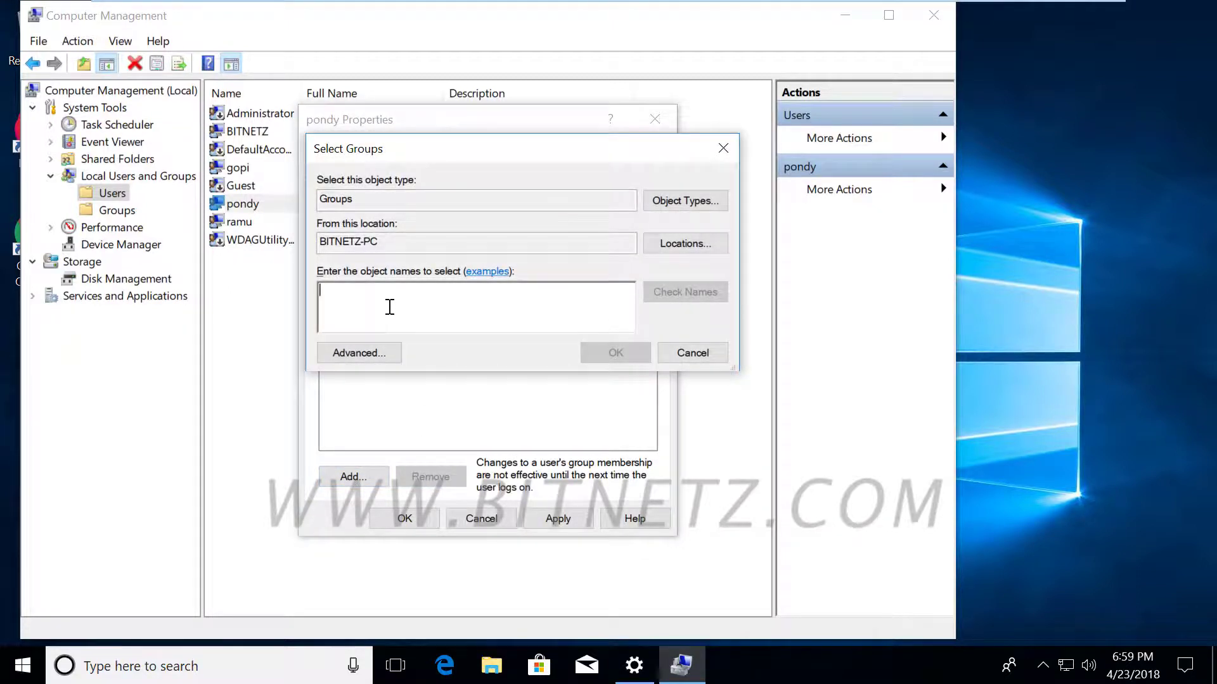
# Use the Advanced search to list all local groups and select Administrators.
pyautogui.write('dm')
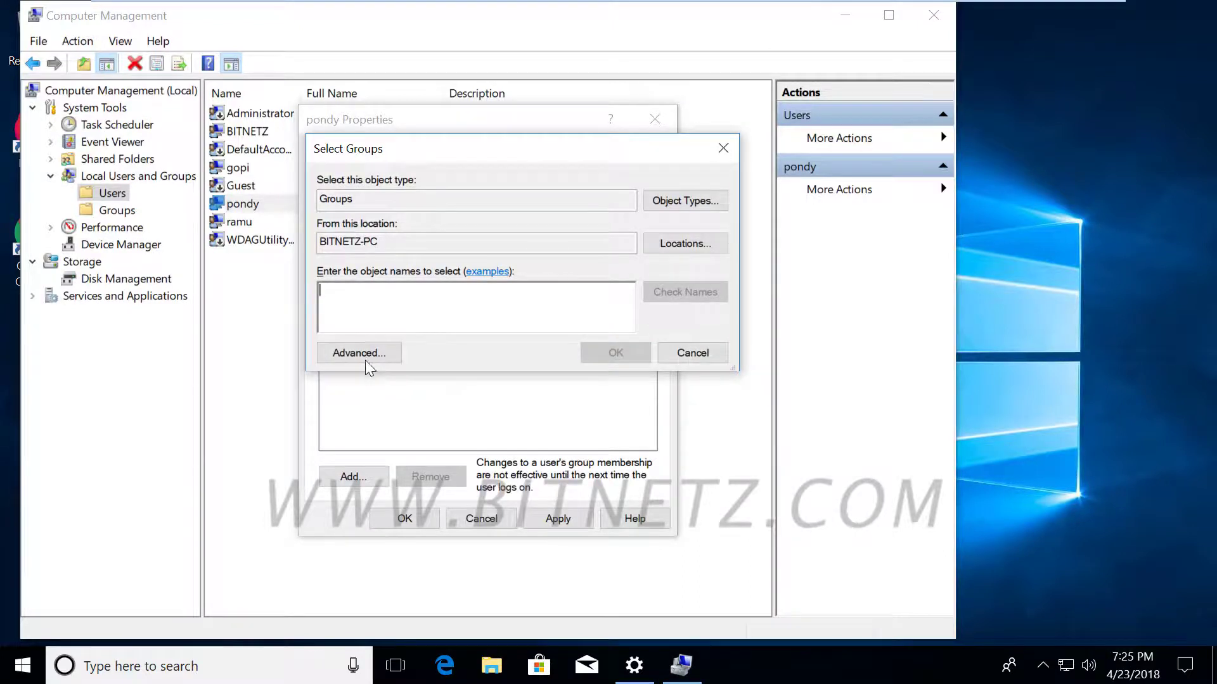
pyautogui.click(365, 359)
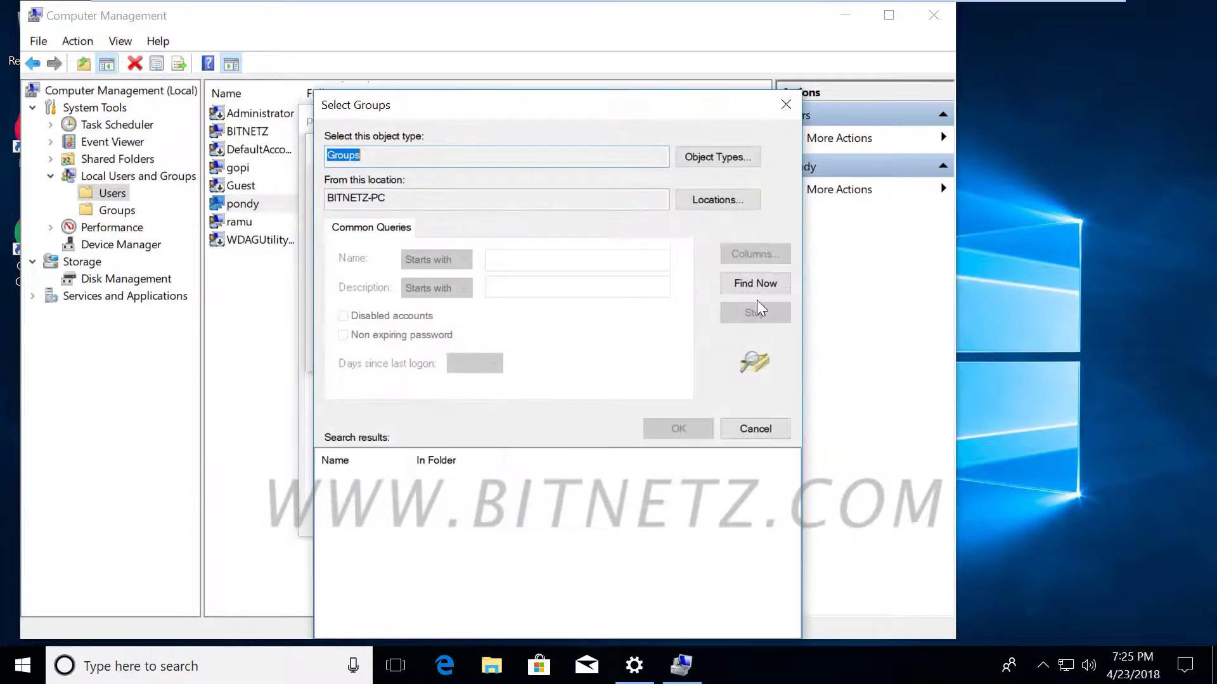
pyautogui.click(757, 284)
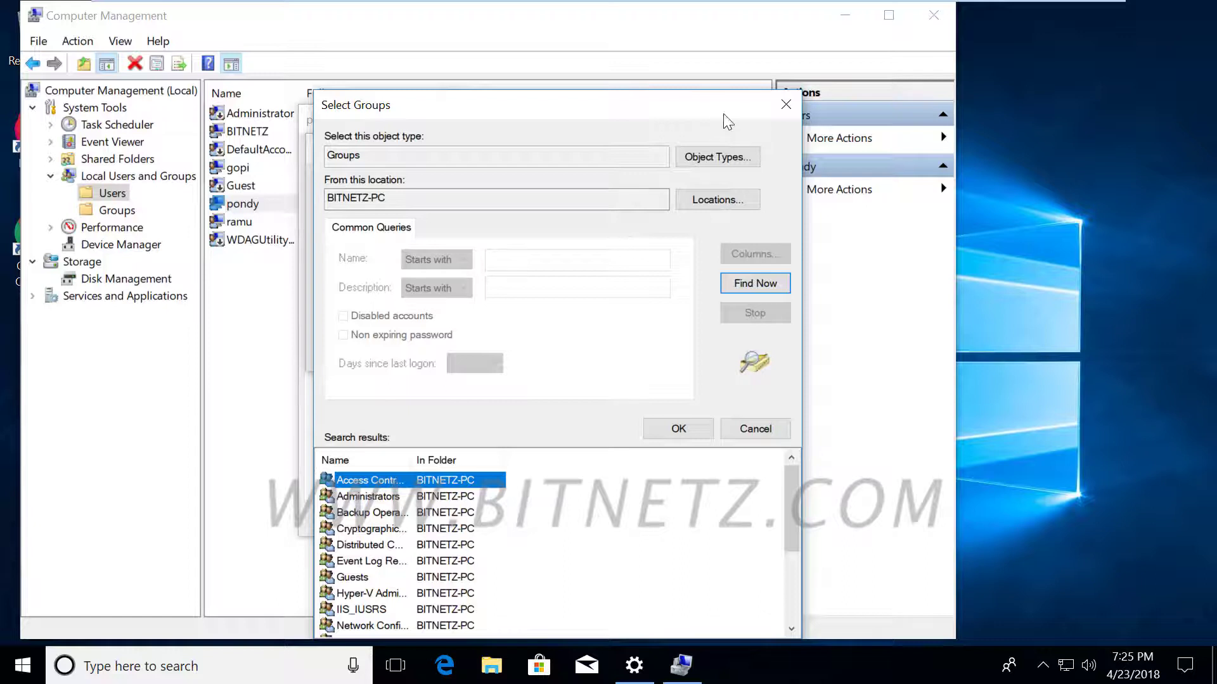
pyautogui.moveTo(697, 118); pyautogui.dragTo(700, 28)
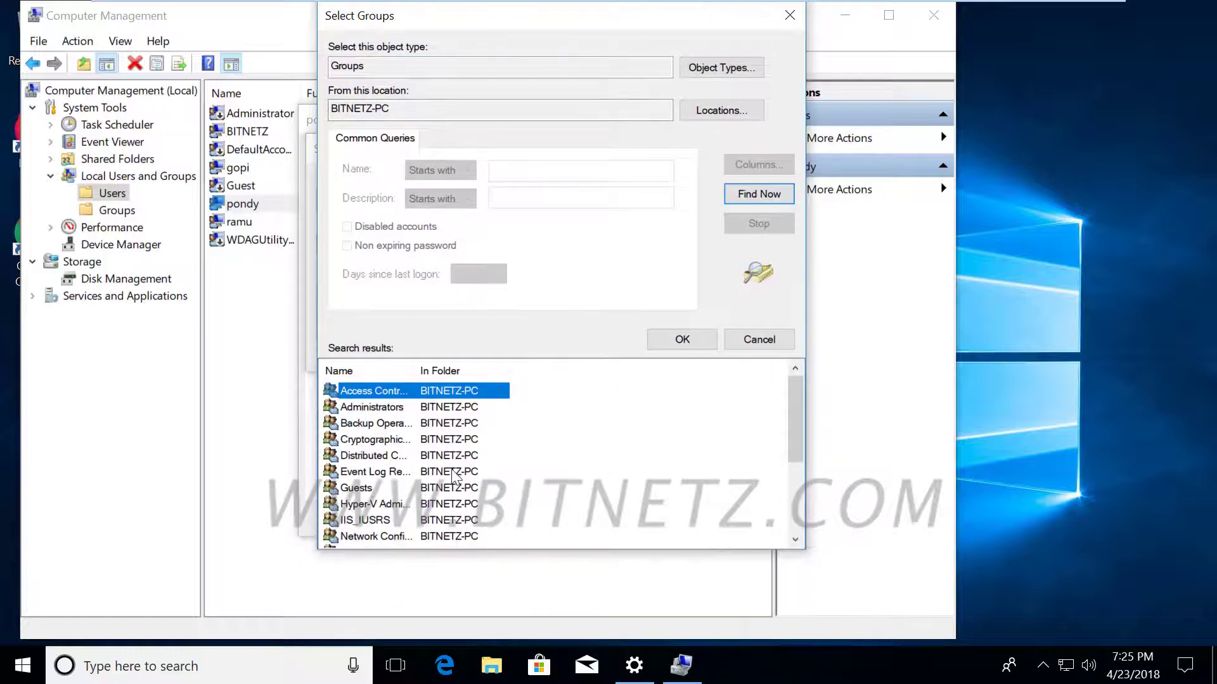
pyautogui.click(396, 409)
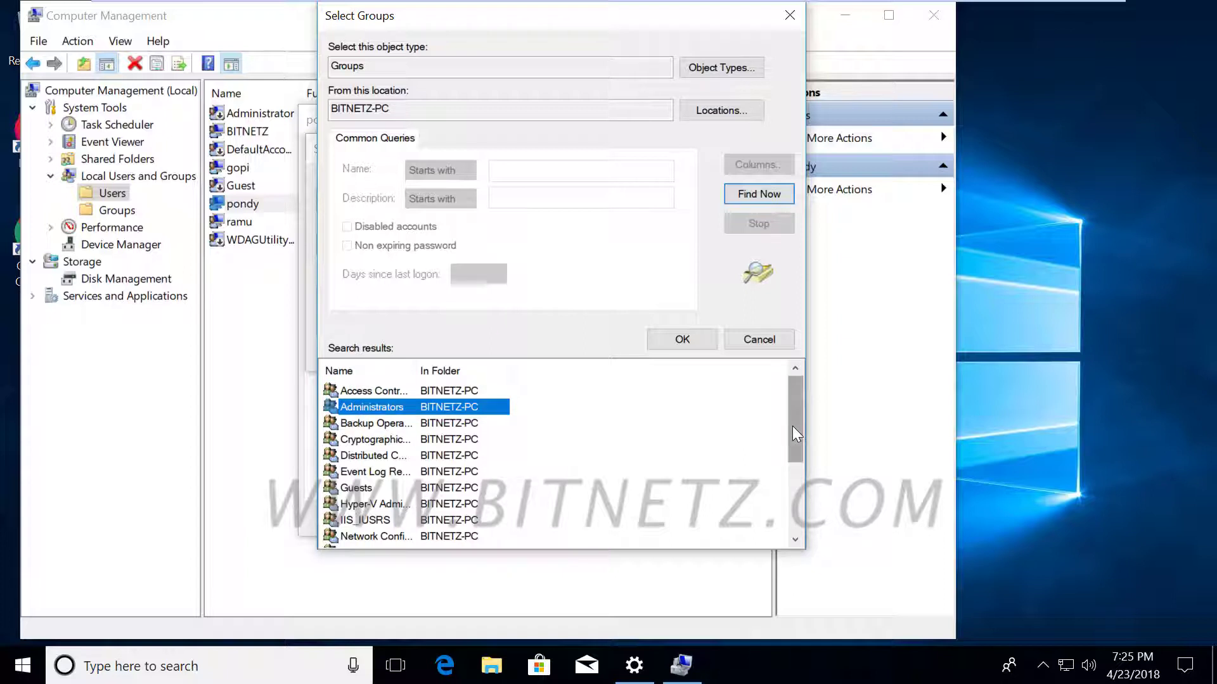
# Add an ink note marking Power Users as for old OS.
pyautogui.moveTo(792, 426); pyautogui.dragTo(790, 465)
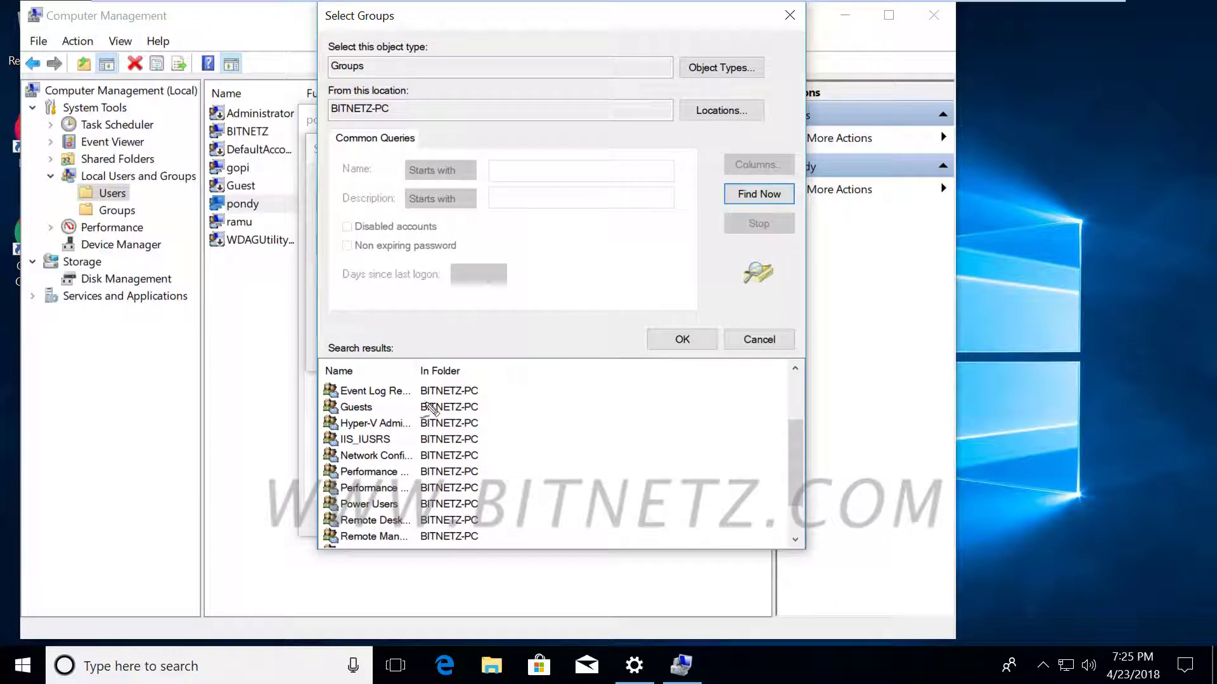
pyautogui.moveTo(335, 510); pyautogui.dragTo(413, 517)
pyautogui.moveTo(524, 488)
pyautogui.mouseDown()
pyautogui.moveTo(539, 476)
pyautogui.moveTo(581, 501)
pyautogui.moveTo(649, 480)
pyautogui.moveTo(633, 487)
pyautogui.mouseUp()
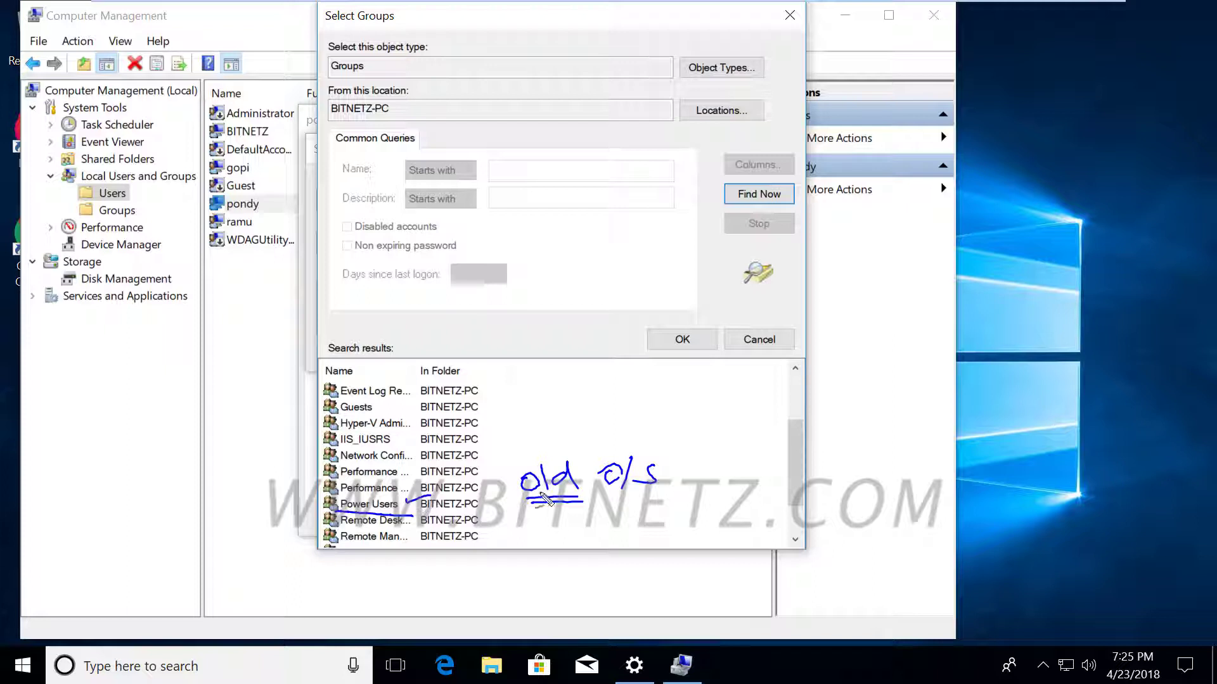
# Draw and clear ink annotations over the local groups search results.
pyautogui.press('Escape')
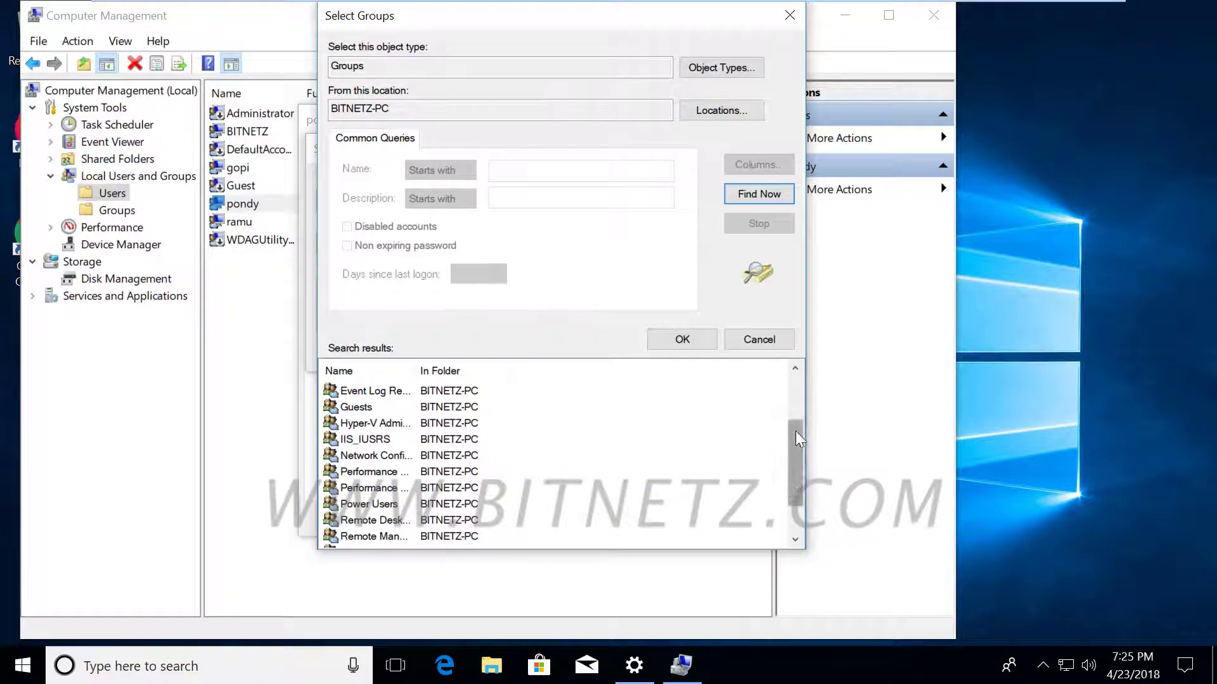
pyautogui.moveTo(792, 475); pyautogui.dragTo(790, 396)
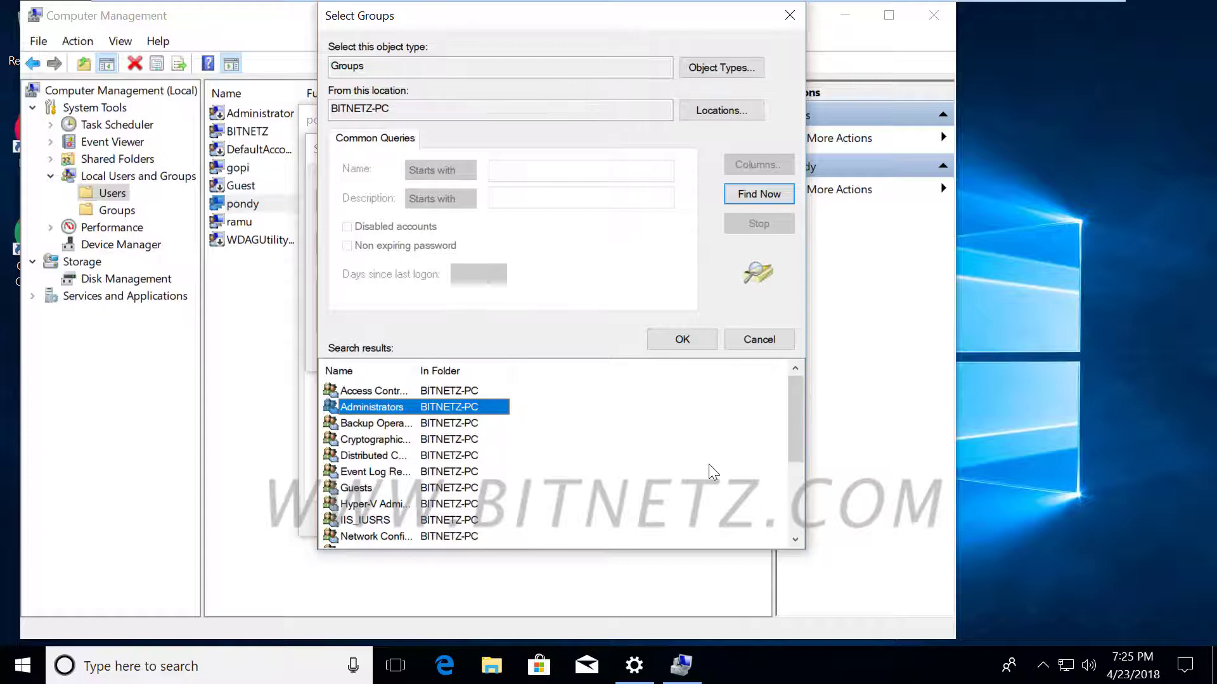
pyautogui.hotkey('ctrl', '2')
pyautogui.moveTo(712, 426)
pyautogui.mouseDown()
pyautogui.moveTo(713, 410)
pyautogui.moveTo(713, 439)
pyautogui.moveTo(728, 447)
pyautogui.moveTo(703, 437)
pyautogui.moveTo(758, 409)
pyautogui.moveTo(803, 411)
pyautogui.mouseUp()
pyautogui.moveTo(843, 335)
pyautogui.mouseDown()
pyautogui.moveTo(850, 327)
pyautogui.moveTo(827, 345)
pyautogui.moveTo(868, 342)
pyautogui.moveTo(853, 345)
pyautogui.moveTo(892, 374)
pyautogui.moveTo(885, 382)
pyautogui.mouseUp()
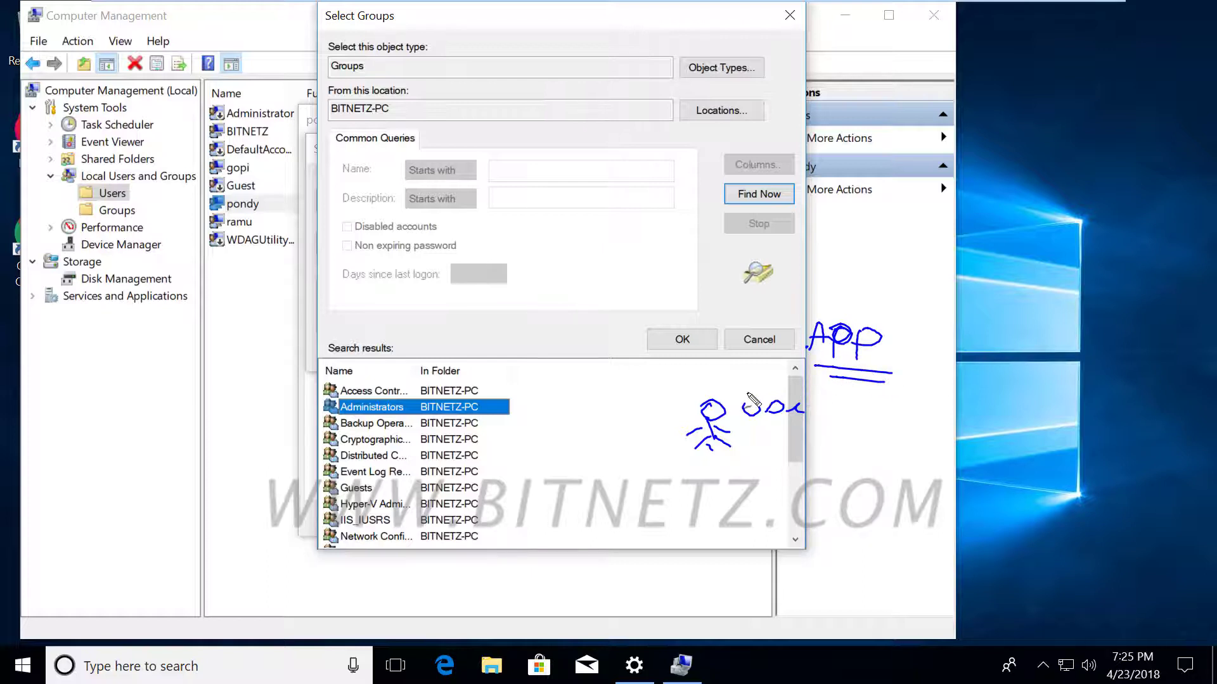
pyautogui.moveTo(756, 384)
pyautogui.mouseDown()
pyautogui.moveTo(678, 358)
pyautogui.moveTo(527, 403)
pyautogui.moveTo(548, 413)
pyautogui.mouseUp()
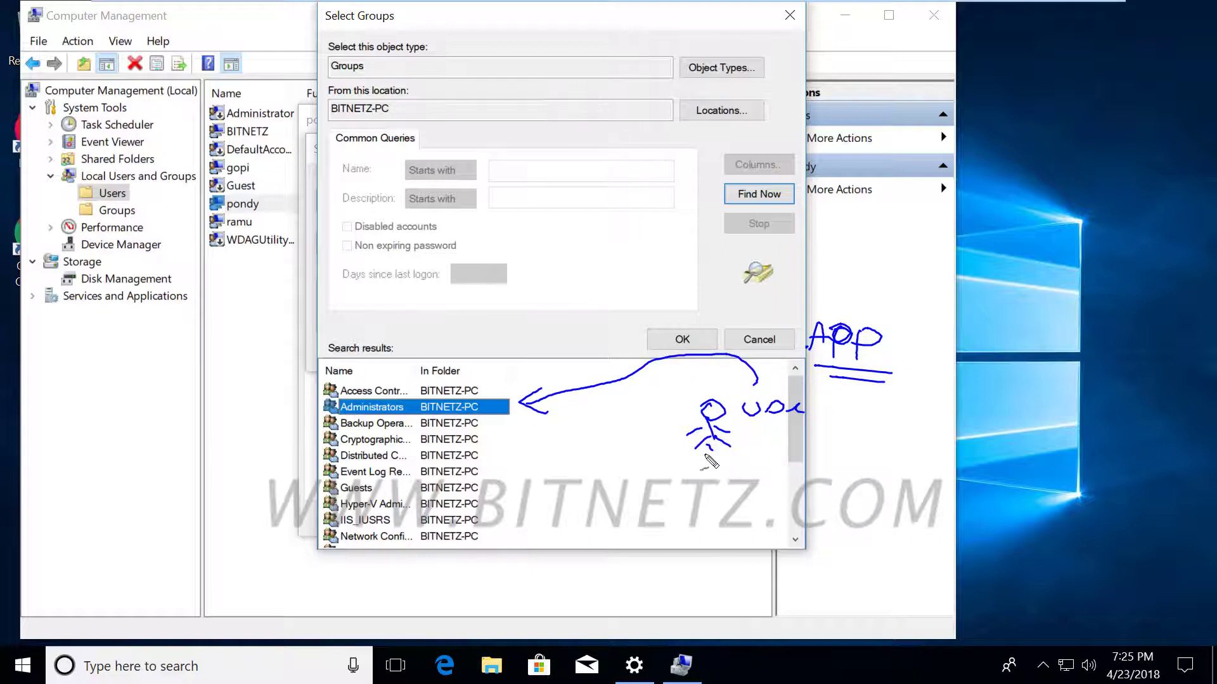
pyautogui.moveTo(700, 469); pyautogui.dragTo(785, 480)
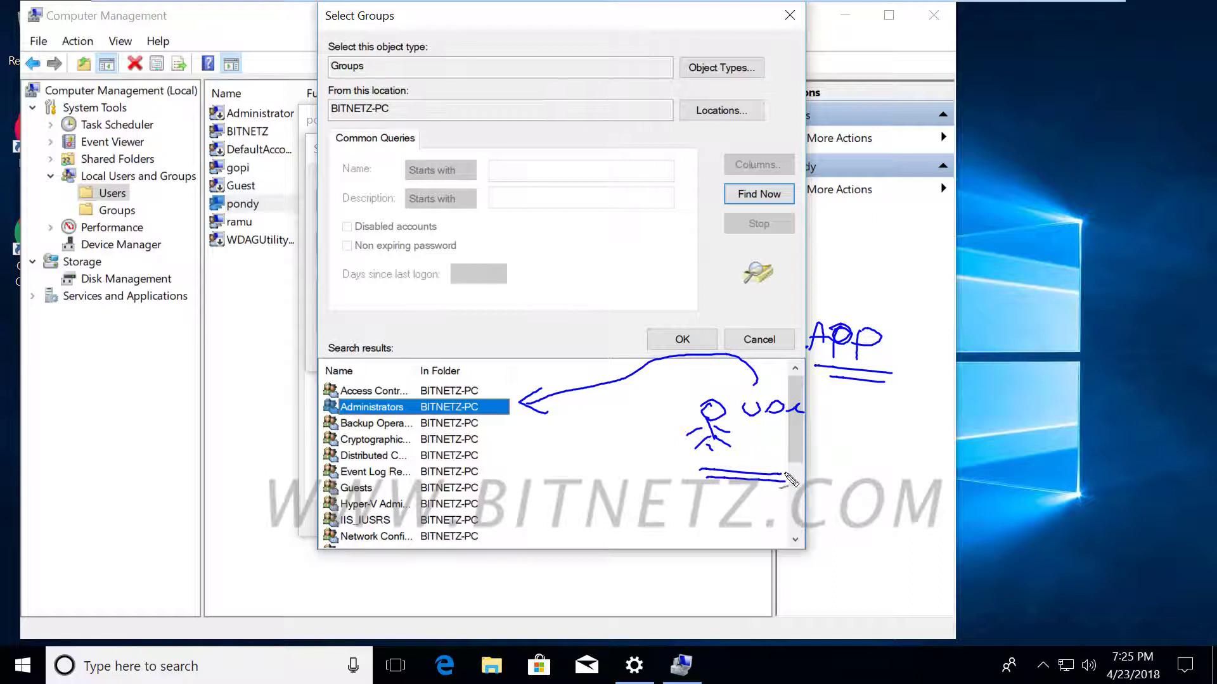
pyautogui.moveTo(849, 286)
pyautogui.mouseDown()
pyautogui.moveTo(849, 299)
pyautogui.moveTo(783, 326)
pyautogui.moveTo(884, 382)
pyautogui.moveTo(930, 320)
pyautogui.moveTo(920, 274)
pyautogui.moveTo(879, 269)
pyautogui.mouseUp()
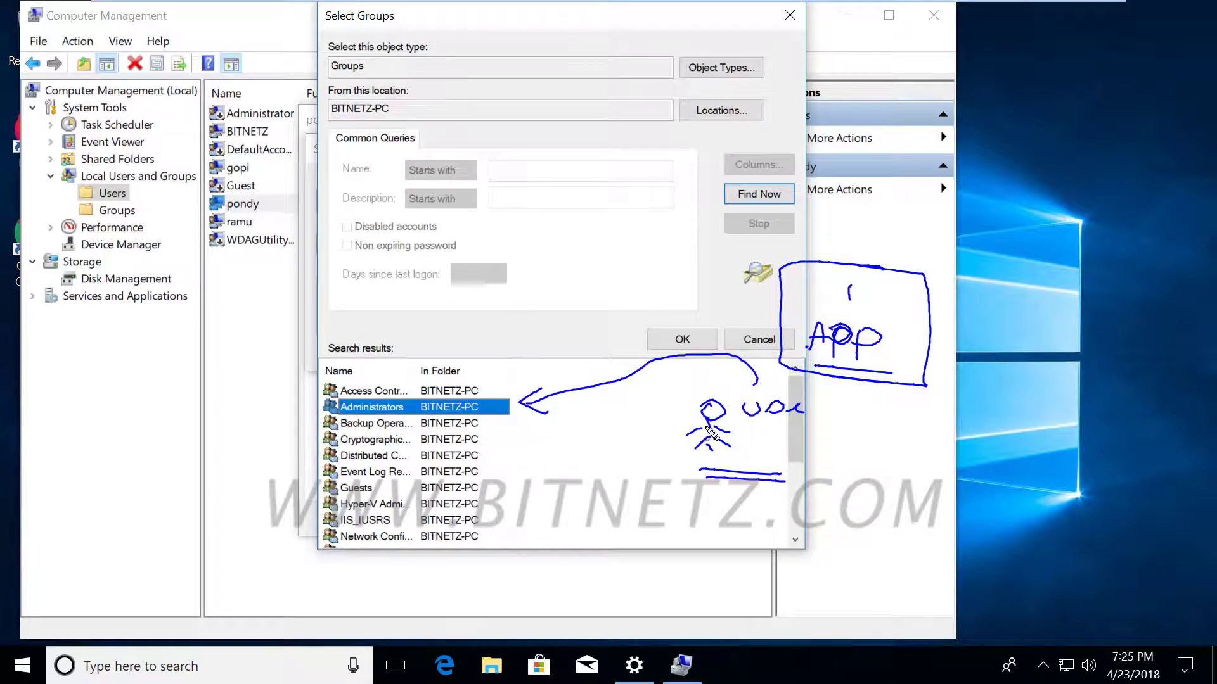
pyautogui.moveTo(738, 410)
pyautogui.mouseDown()
pyautogui.moveTo(819, 408)
pyautogui.moveTo(742, 409)
pyautogui.mouseUp()
pyautogui.moveTo(745, 456)
pyautogui.mouseDown()
pyautogui.moveTo(789, 455)
pyautogui.moveTo(798, 437)
pyautogui.moveTo(821, 448)
pyautogui.moveTo(785, 447)
pyautogui.moveTo(803, 426)
pyautogui.moveTo(827, 450)
pyautogui.mouseUp()
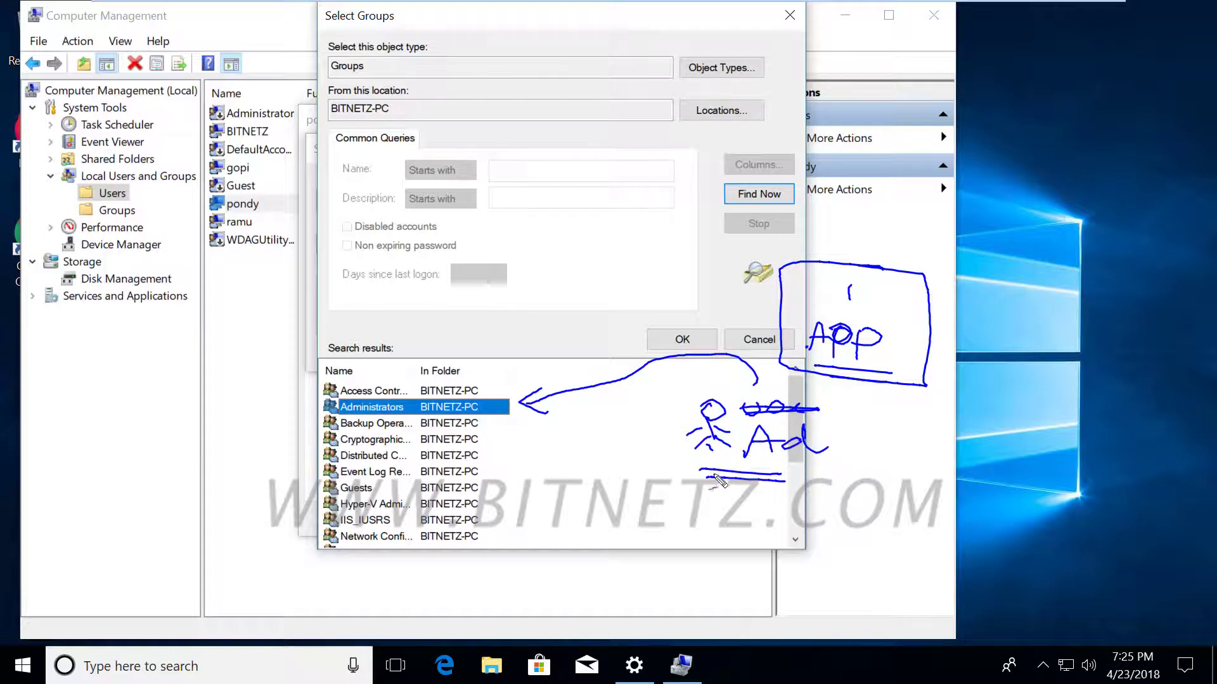
pyautogui.moveTo(716, 472)
pyautogui.mouseDown()
pyautogui.moveTo(697, 514)
pyautogui.moveTo(710, 507)
pyautogui.moveTo(715, 529)
pyautogui.moveTo(738, 502)
pyautogui.moveTo(765, 507)
pyautogui.mouseUp()
pyautogui.moveTo(694, 532); pyautogui.dragTo(773, 531)
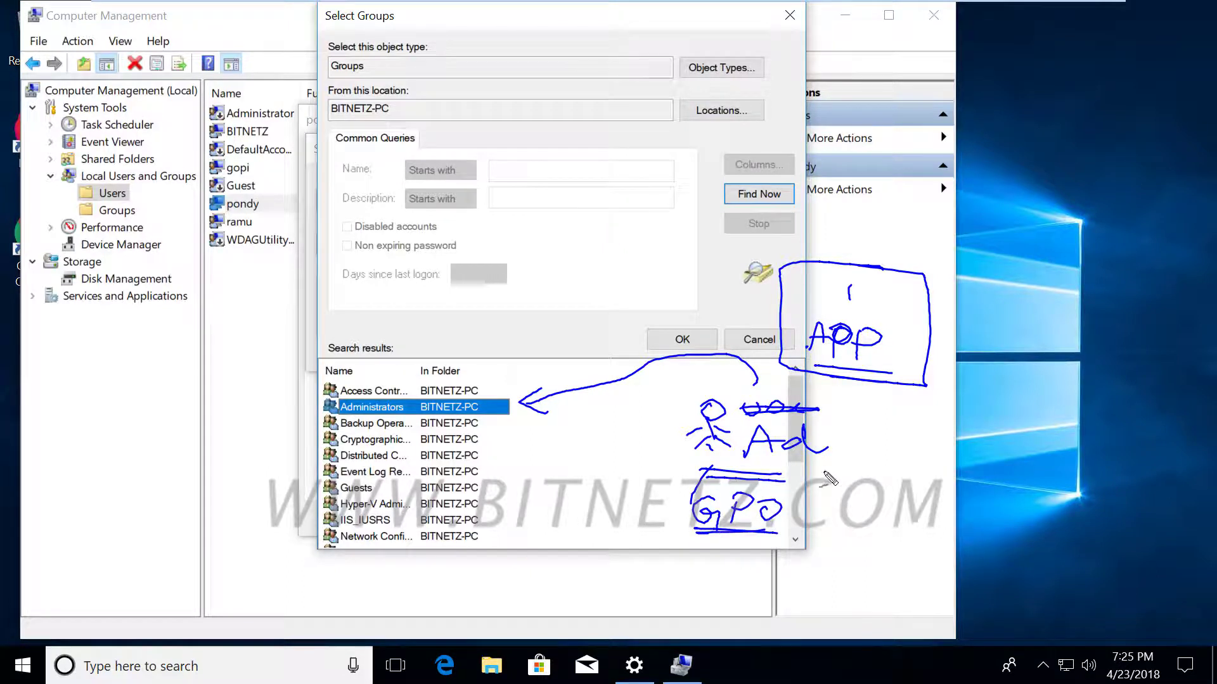
pyautogui.moveTo(833, 472)
pyautogui.mouseDown()
pyautogui.moveTo(668, 406)
pyautogui.moveTo(837, 469)
pyautogui.mouseUp()
pyautogui.moveTo(798, 518)
pyautogui.mouseDown()
pyautogui.moveTo(853, 500)
pyautogui.moveTo(854, 525)
pyautogui.moveTo(914, 521)
pyautogui.mouseUp()
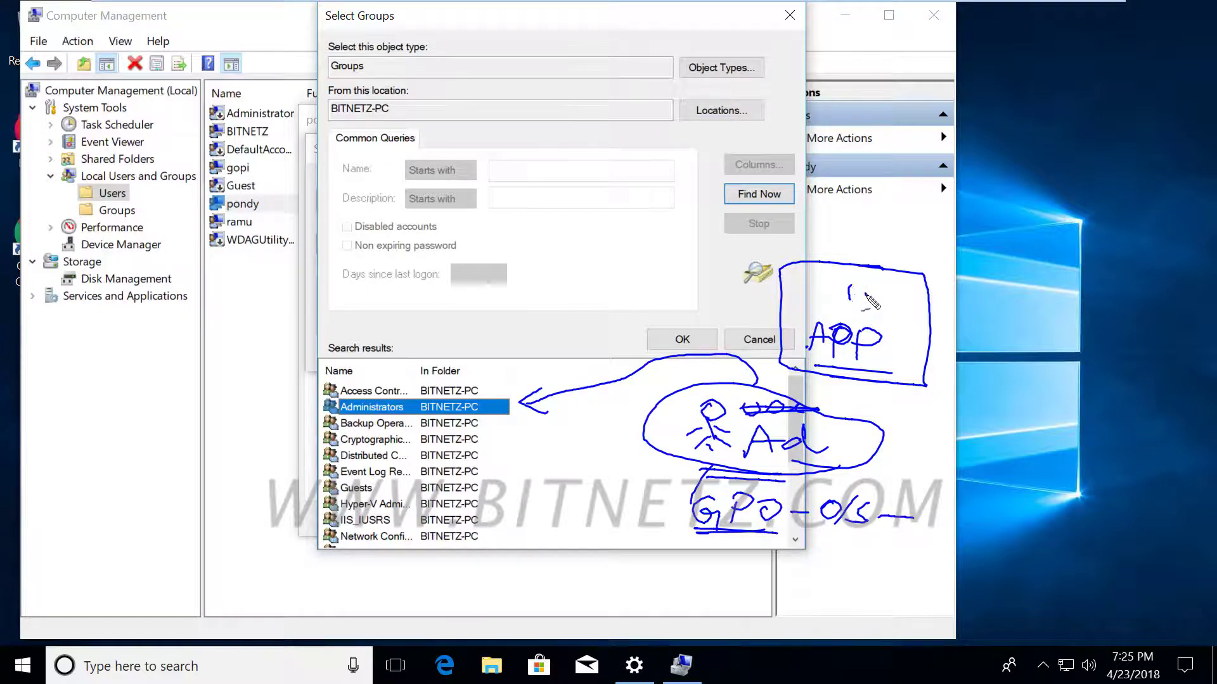
pyautogui.moveTo(866, 298); pyautogui.dragTo(893, 294)
pyautogui.moveTo(721, 467); pyautogui.dragTo(729, 480)
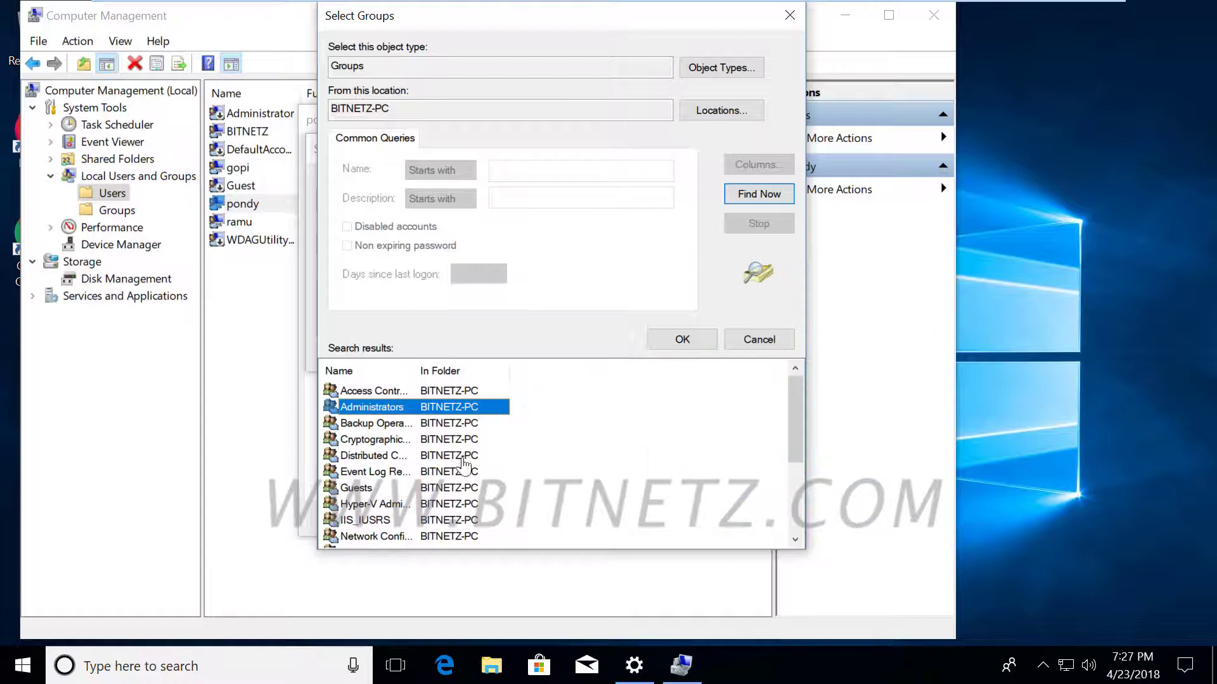
# Add pondy to the Administrators group and save its properties.
pyautogui.click(673, 339)
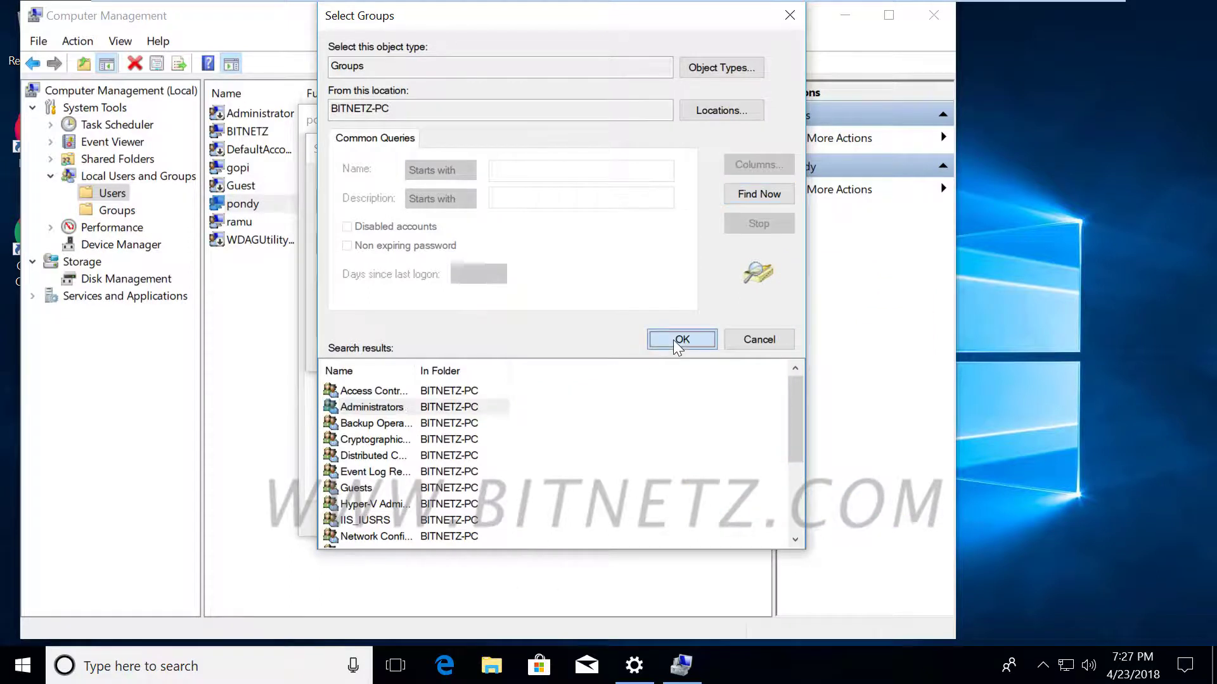
pyautogui.click(615, 353)
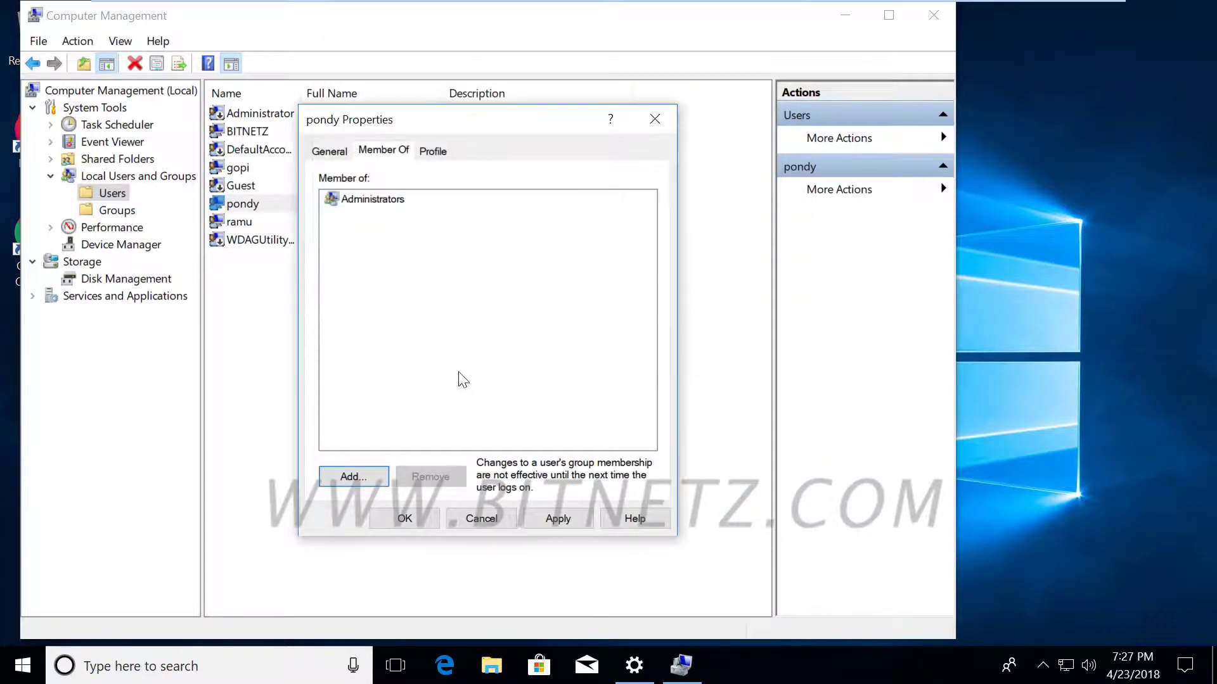
pyautogui.click(403, 519)
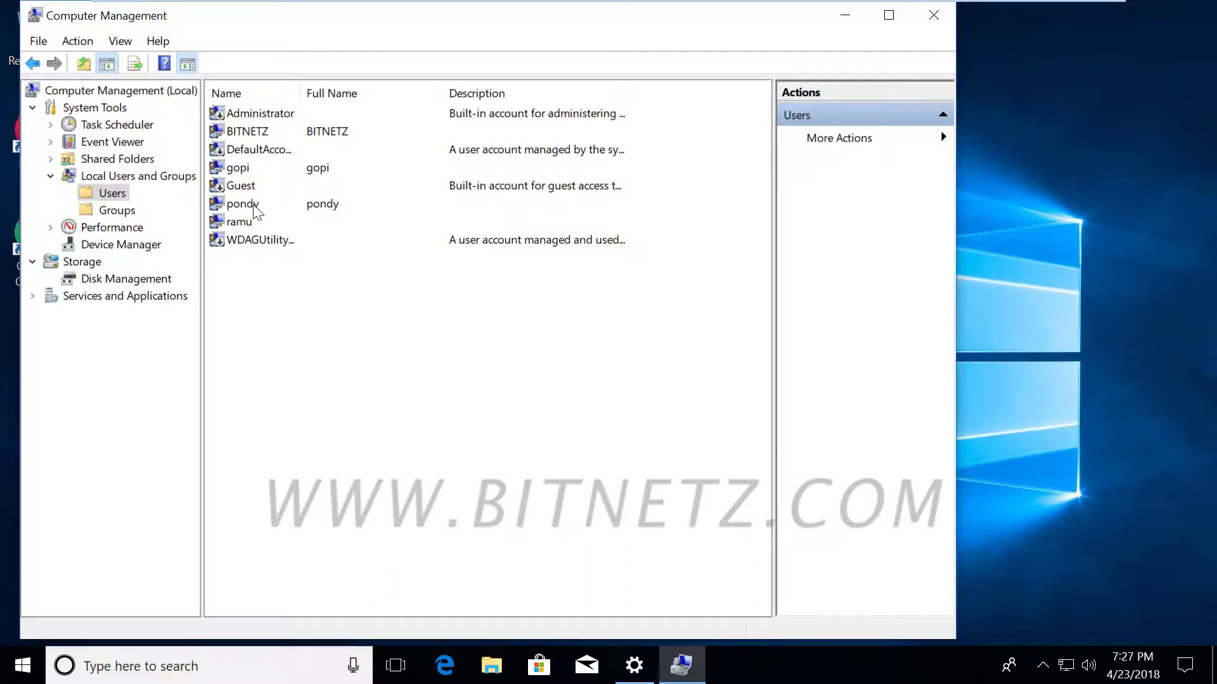
# Switch to the pondy account and sign in with its password.
pyautogui.click(11, 673)
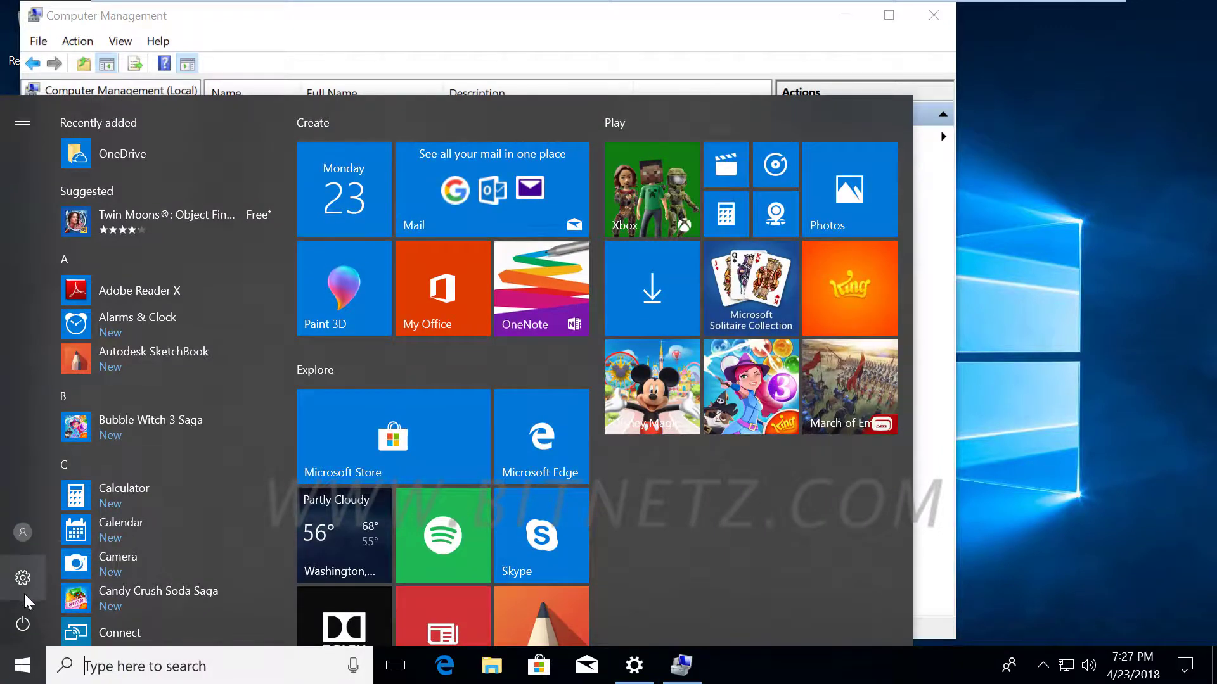
pyautogui.click(24, 536)
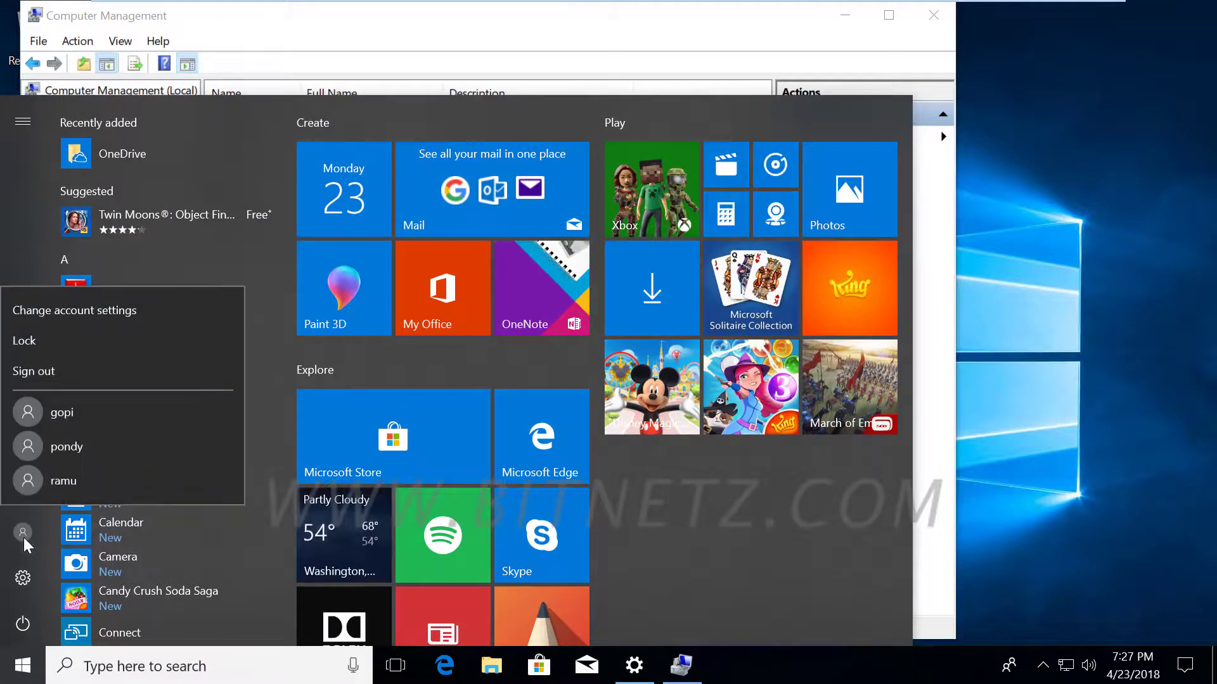
pyautogui.press('Escape')
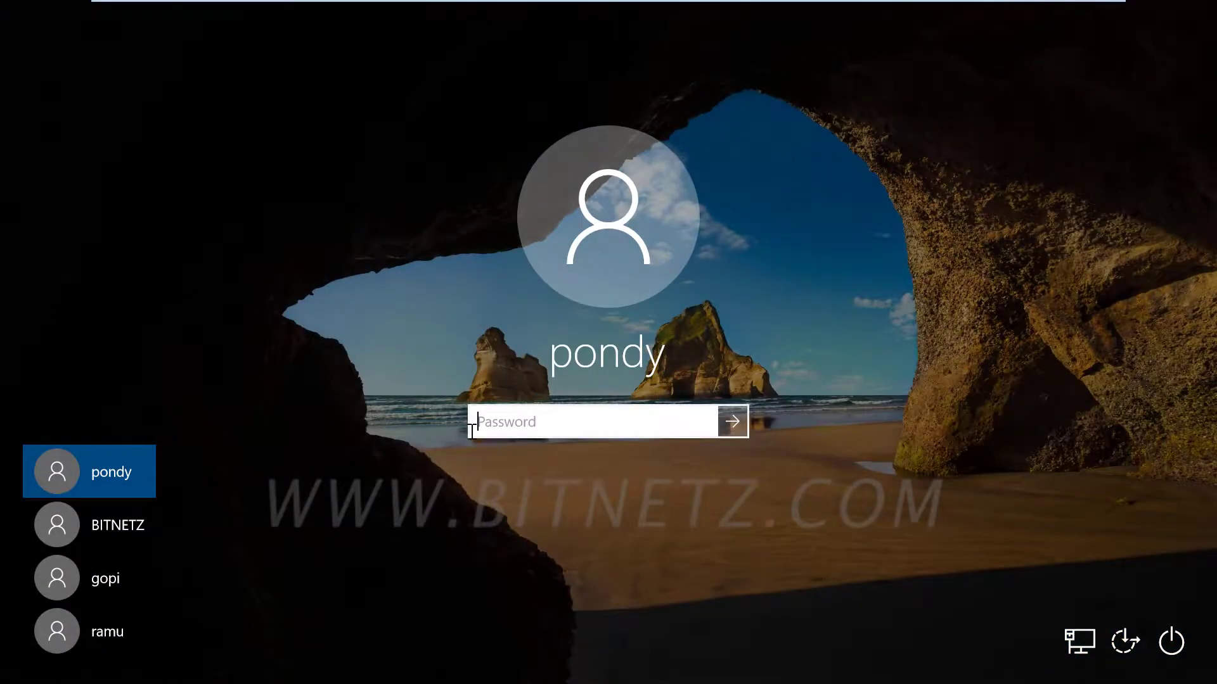
pyautogui.write('123456')
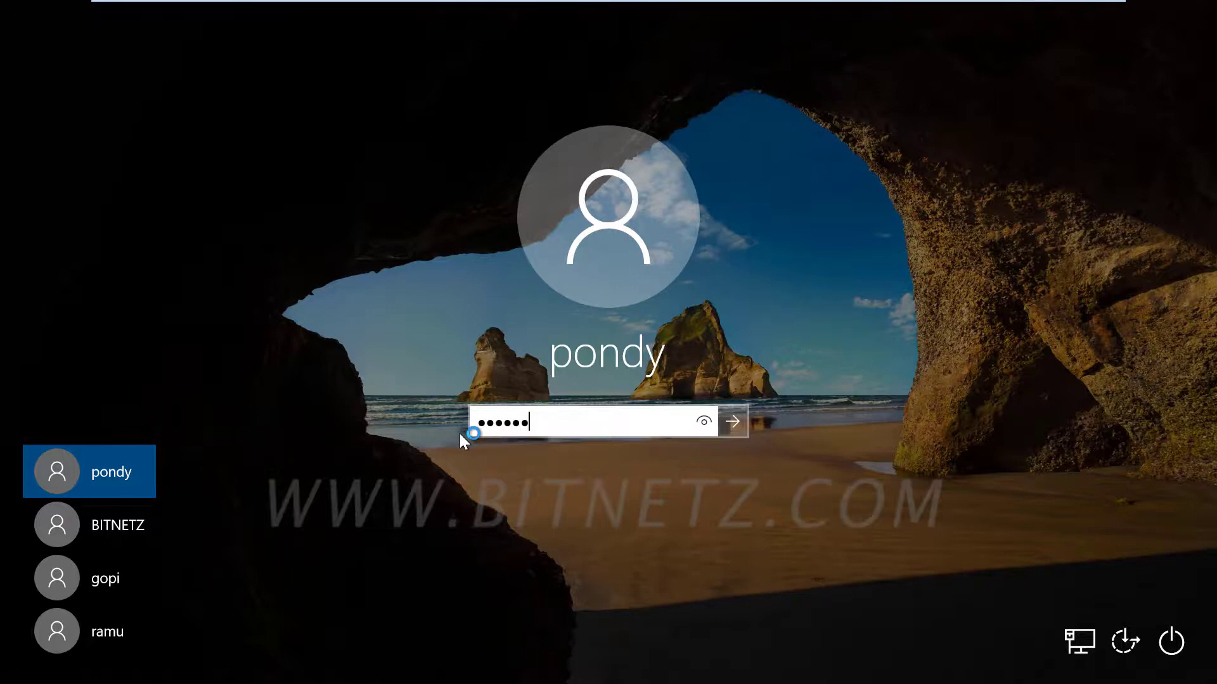
pyautogui.press('Return')
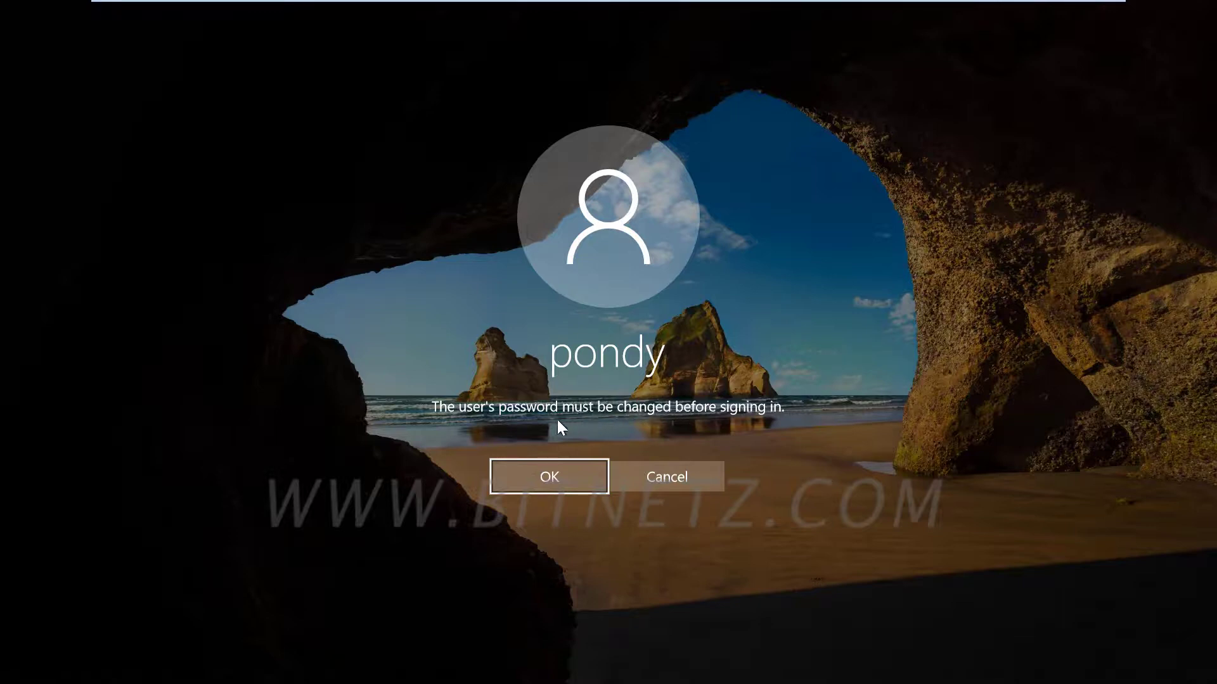
# Enter the old password plus a new password and matching confirmation, then submit.
pyautogui.click(540, 477)
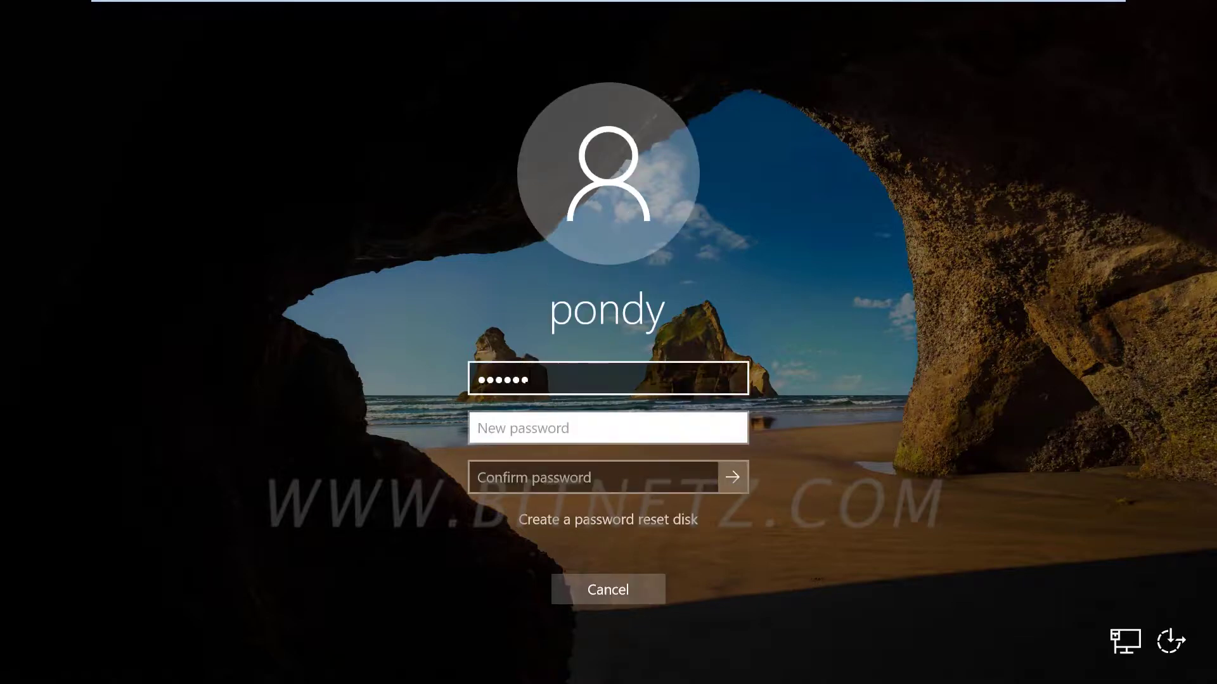
pyautogui.click(507, 378)
pyautogui.moveTo(482, 383); pyautogui.dragTo(568, 387)
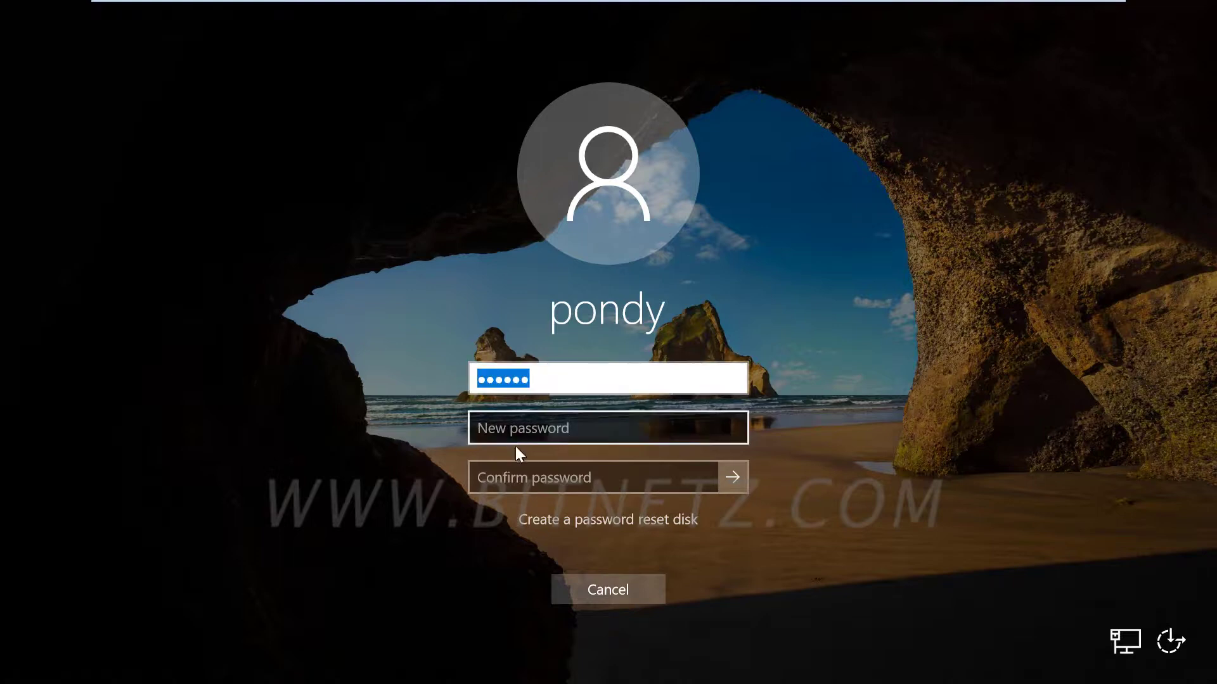
pyautogui.click(487, 426)
pyautogui.write('1')
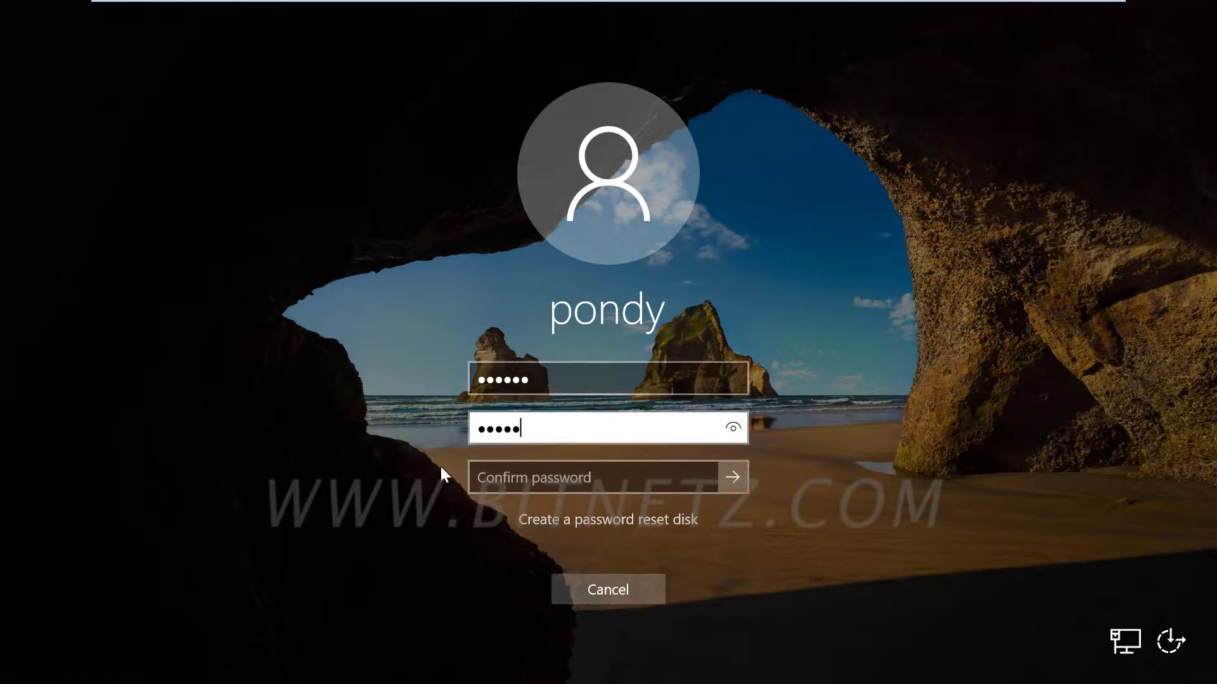
pyautogui.click(494, 472)
pyautogui.write('12')
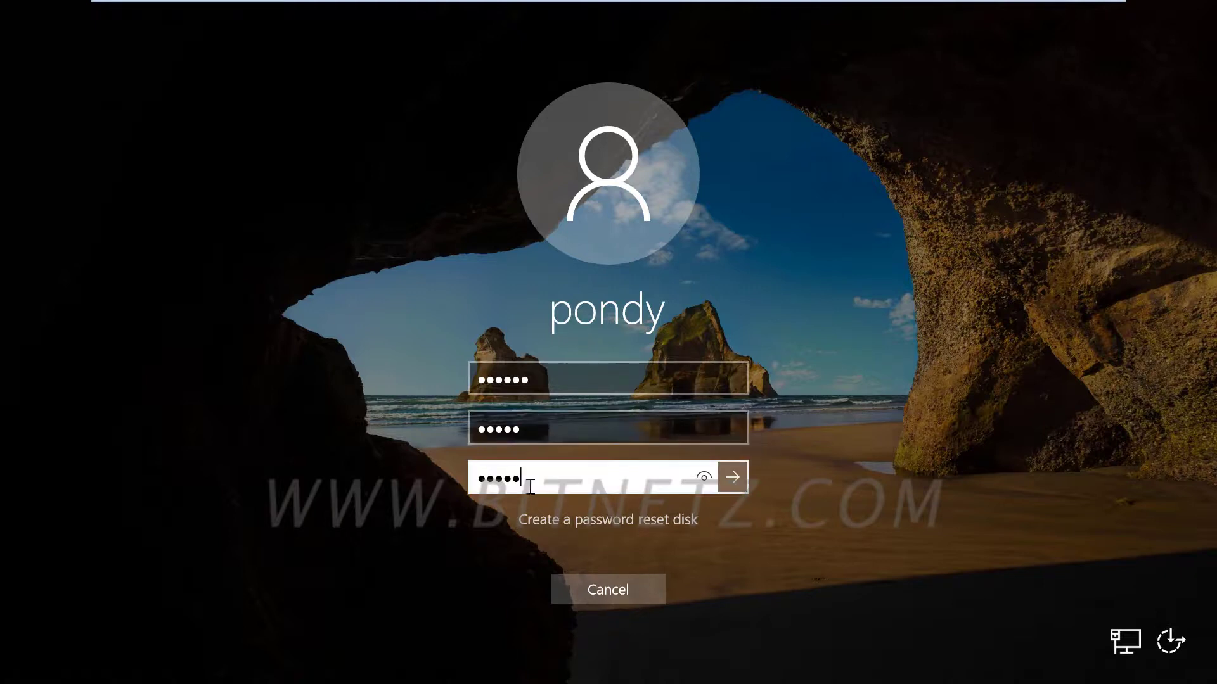
pyautogui.moveTo(528, 481); pyautogui.dragTo(460, 478)
pyautogui.click(702, 478)
pyautogui.click(729, 479)
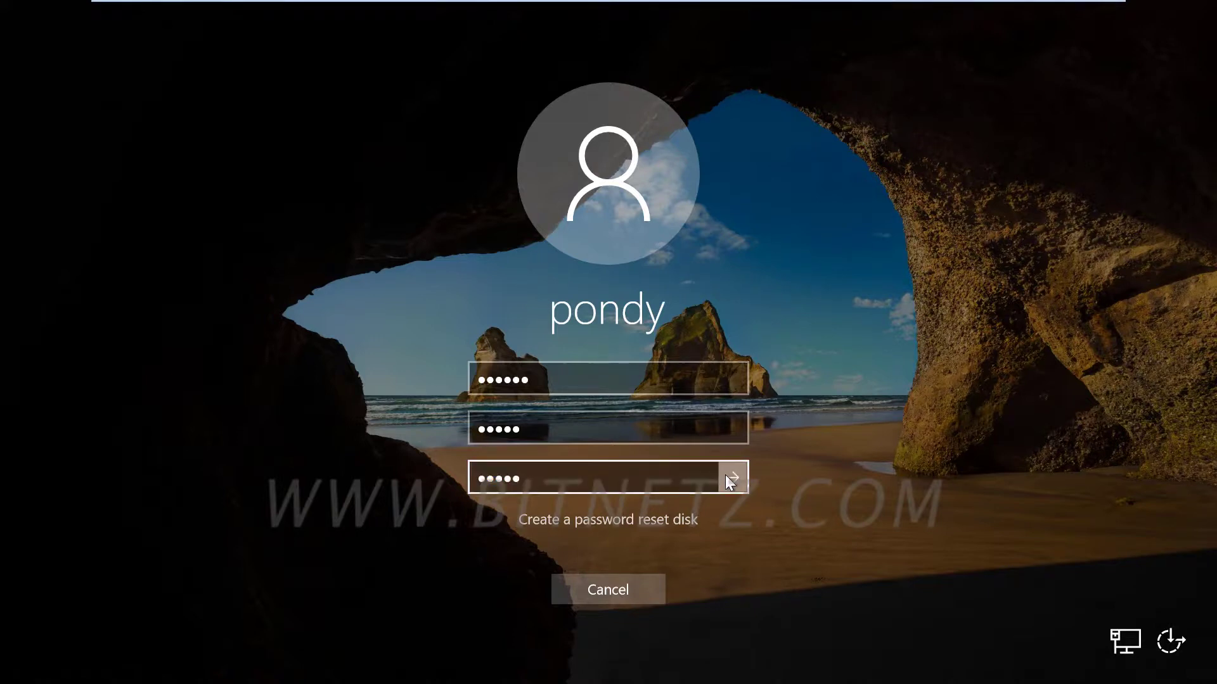
# Finish signing in as pondy, close Edge, and sign out.
pyautogui.click(604, 461)
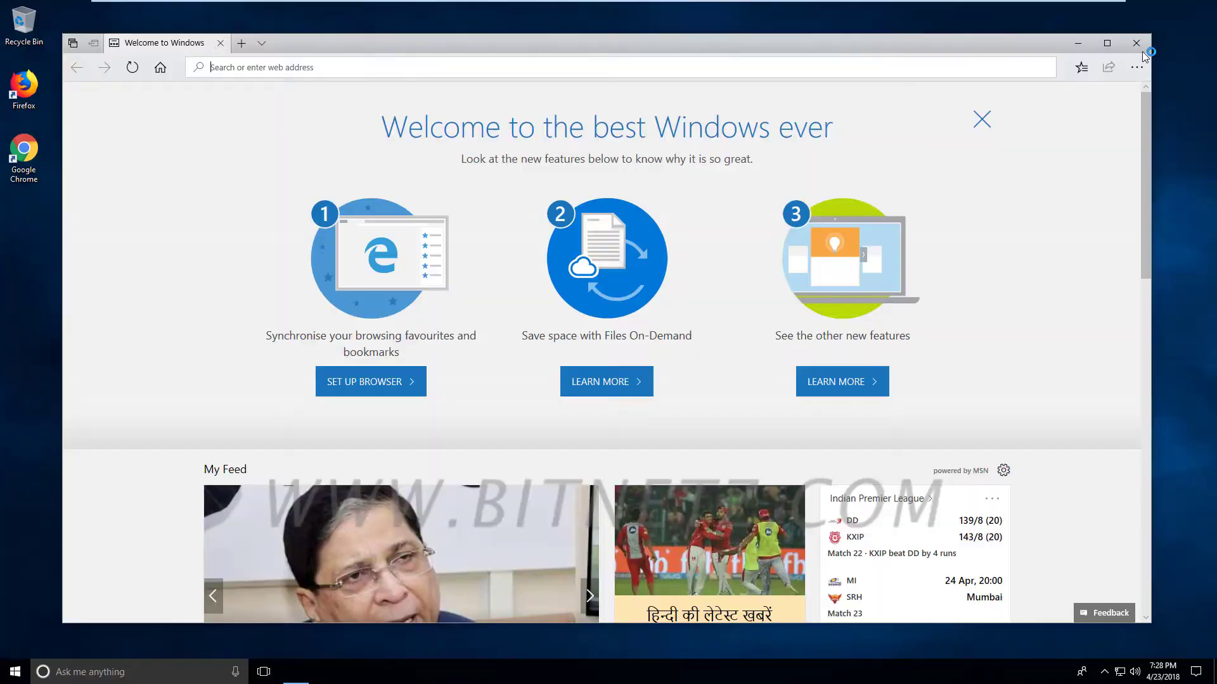
pyautogui.click(1134, 50)
pyautogui.click(15, 671)
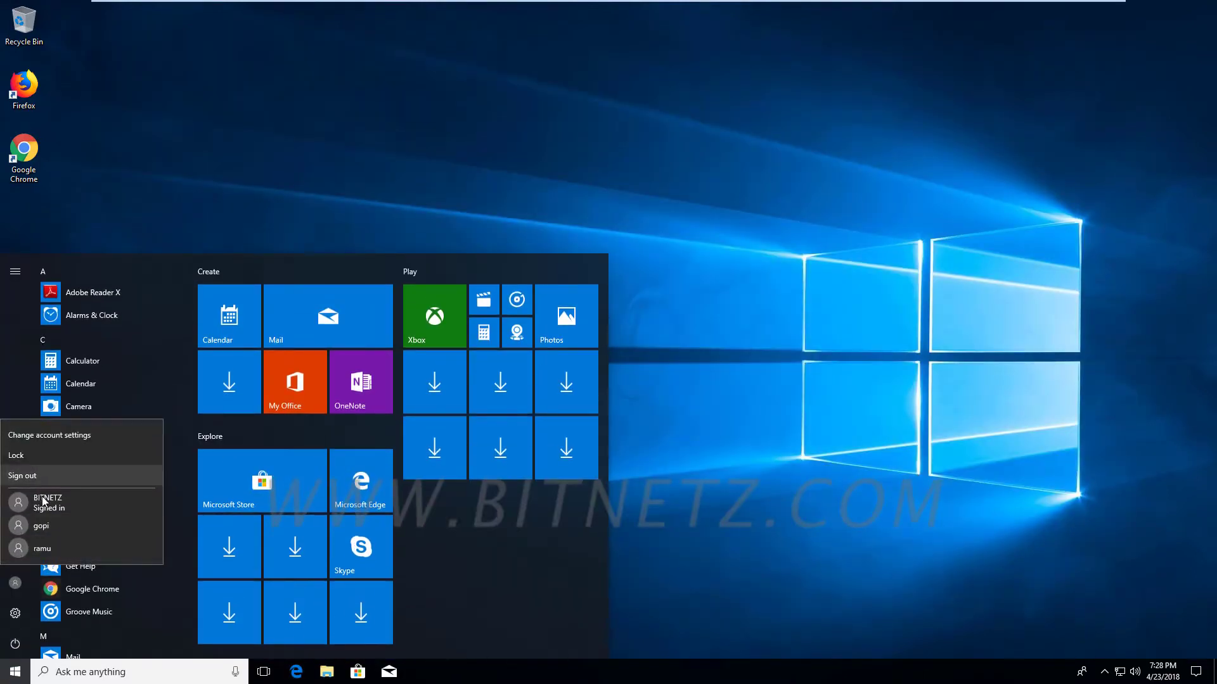
pyautogui.click(22, 476)
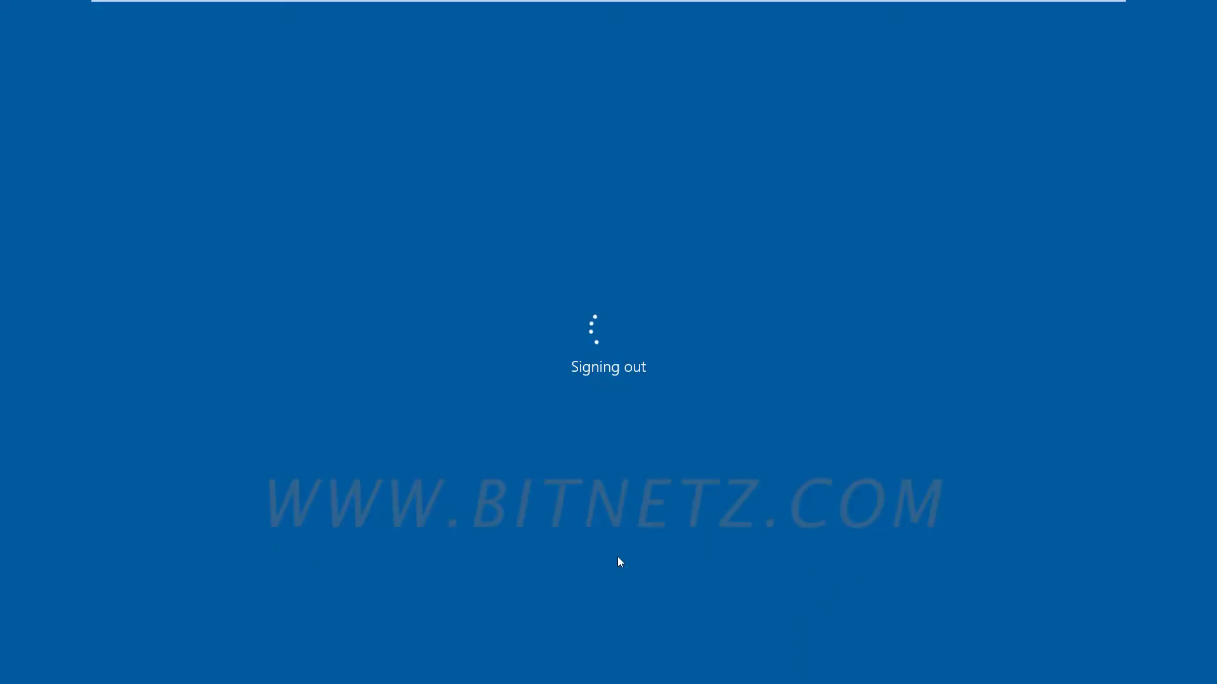